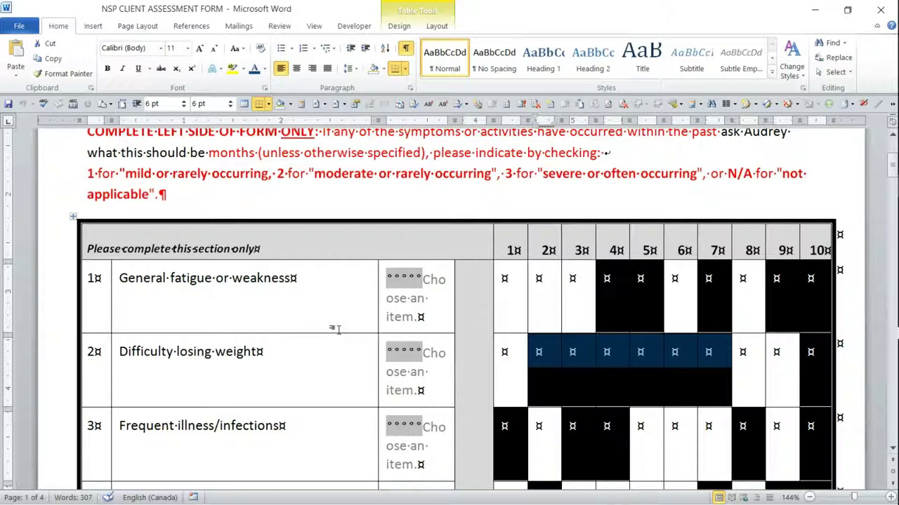
- Review the assessment form's table from item 1 through item 23 to see which numbered cells are filled solid black
{"action": "scroll", "coordinate": [337, 330], "scroll_direction": "down", "scroll_amount": 12}
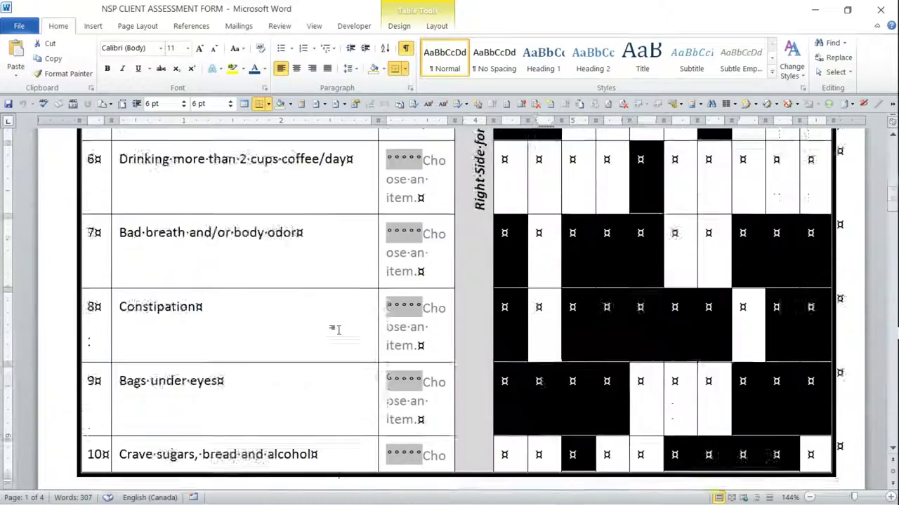
{"action": "scroll", "coordinate": [339, 331], "scroll_direction": "down", "scroll_amount": 12}
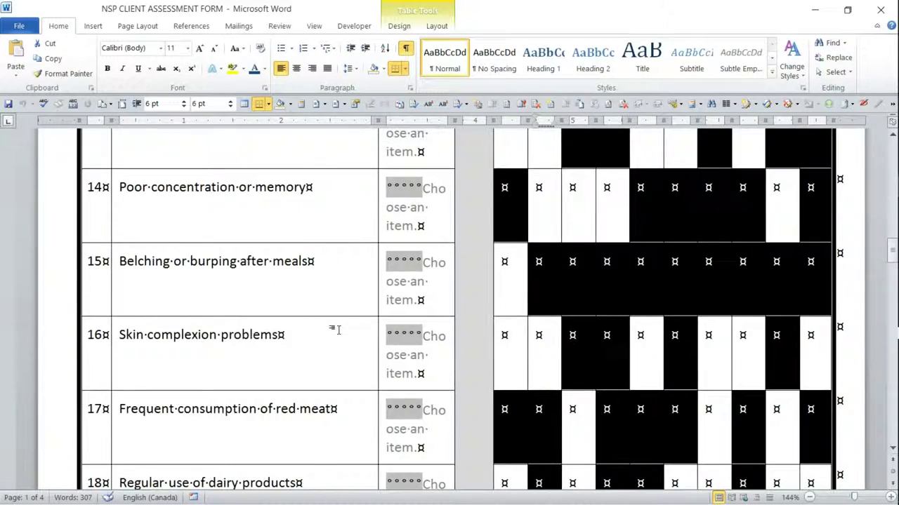
{"action": "scroll", "coordinate": [337, 330], "scroll_direction": "down", "scroll_amount": 8}
{"action": "scroll", "coordinate": [337, 330], "scroll_direction": "up", "scroll_amount": 1}
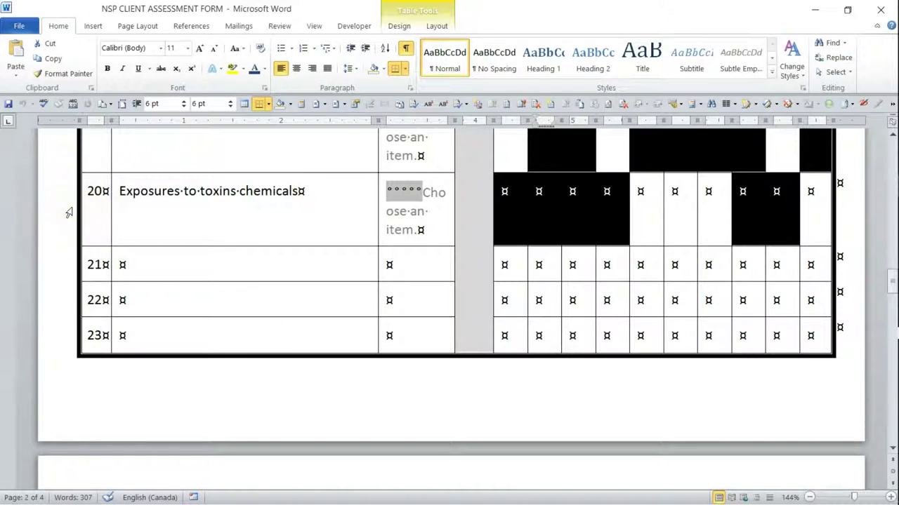
{"action": "scroll", "coordinate": [537, 280], "scroll_direction": "up", "scroll_amount": 8}
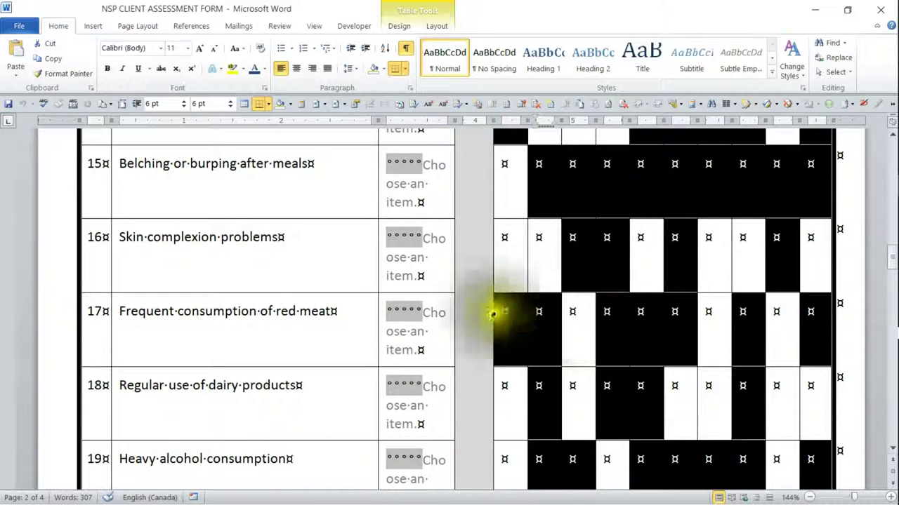
{"action": "scroll", "coordinate": [491, 356], "scroll_direction": "up", "scroll_amount": 12}
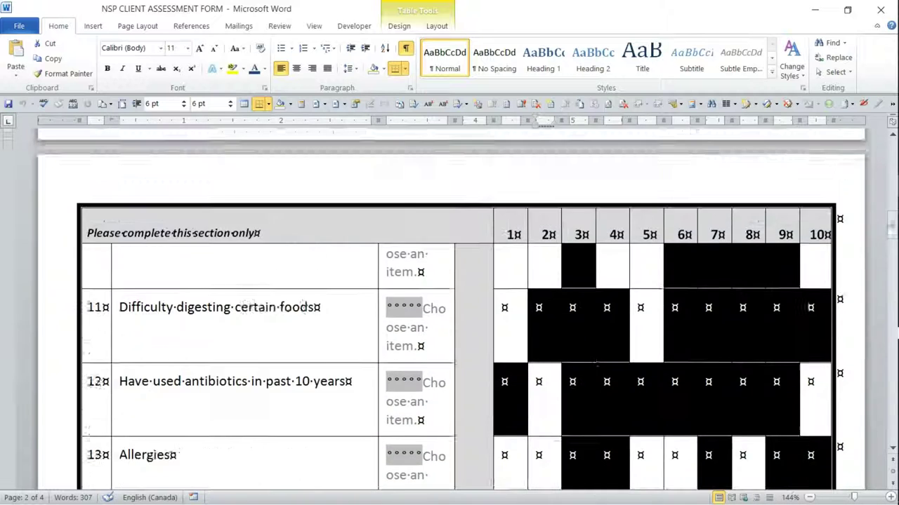
{"action": "scroll", "coordinate": [624, 402], "scroll_direction": "up", "scroll_amount": 10}
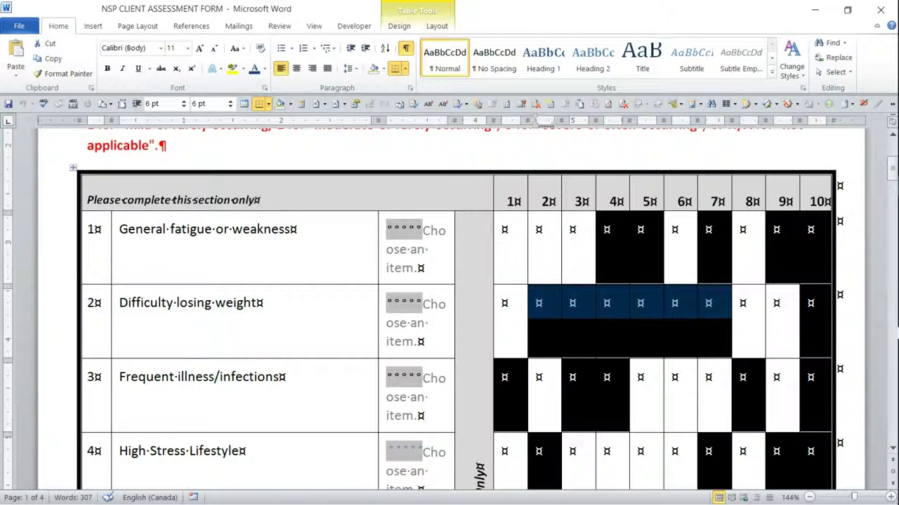
- Change the shading pattern style of the cells under 4 and 5 in the General fatigue or weakness row to Lt Horizontal
{"action": "left_click", "coordinate": [618, 235]}
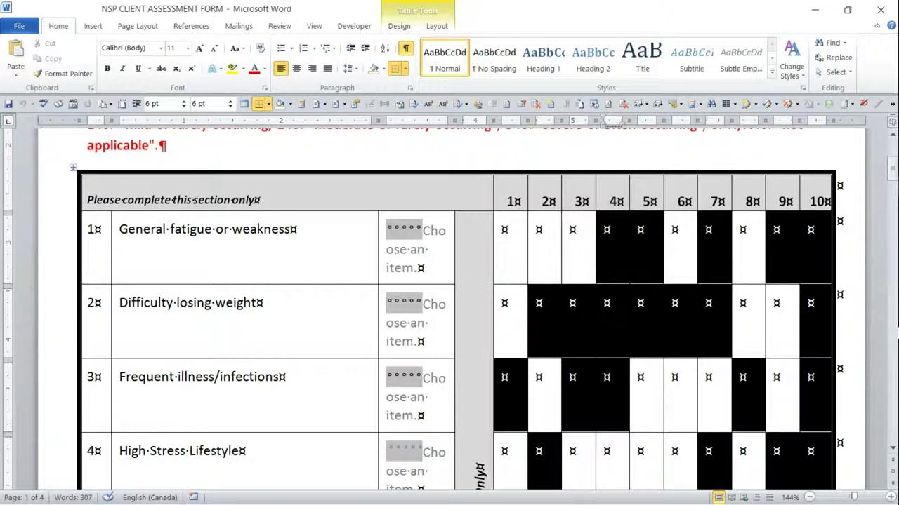
{"action": "left_click_drag", "start_coordinate": [605, 230], "coordinate": [640, 232]}
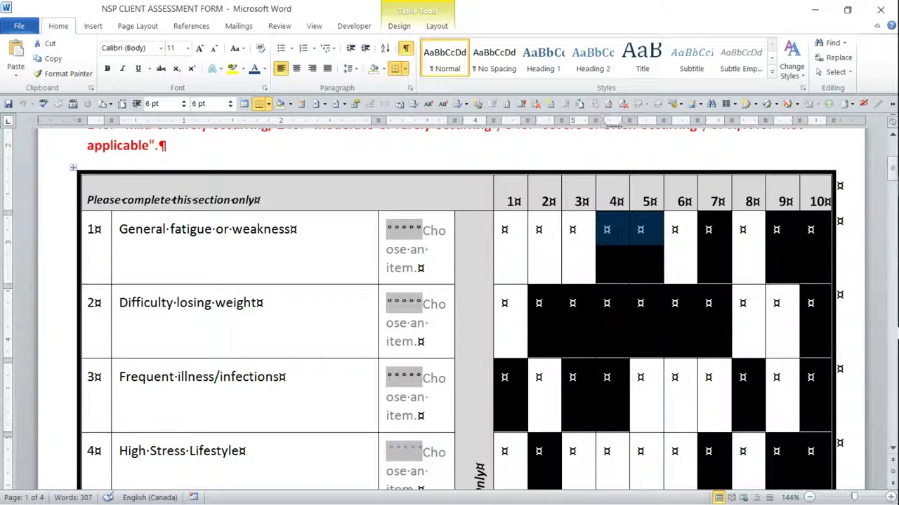
{"action": "key", "text": "alt"}
{"action": "key", "text": "j"}
{"action": "key", "text": "t"}
{"action": "key", "text": "b"}
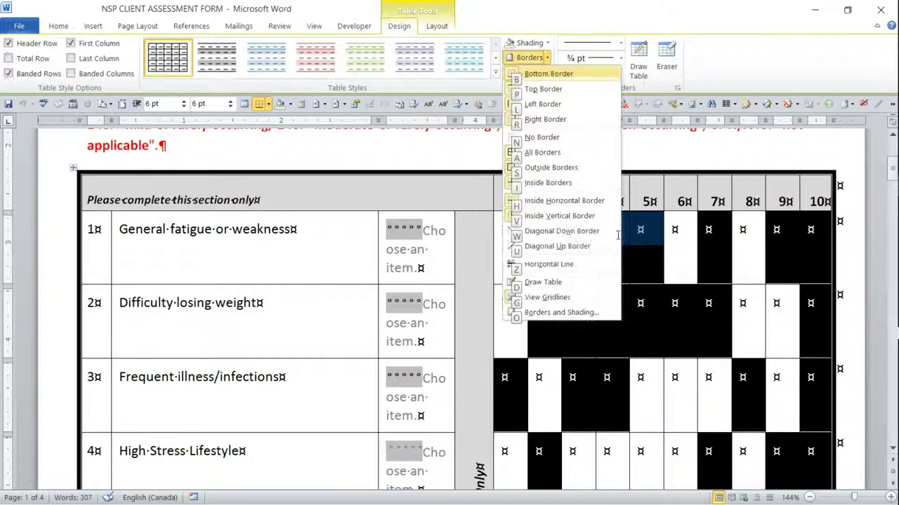
{"action": "key", "text": "o"}
{"action": "key", "text": "alt+y"}
{"action": "key", "text": "alt+Down"}
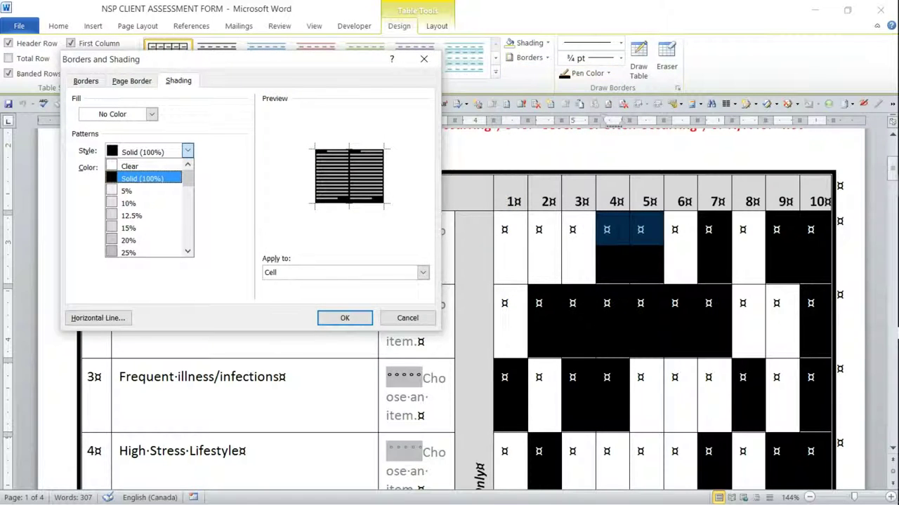
{"action": "key", "text": "l"}
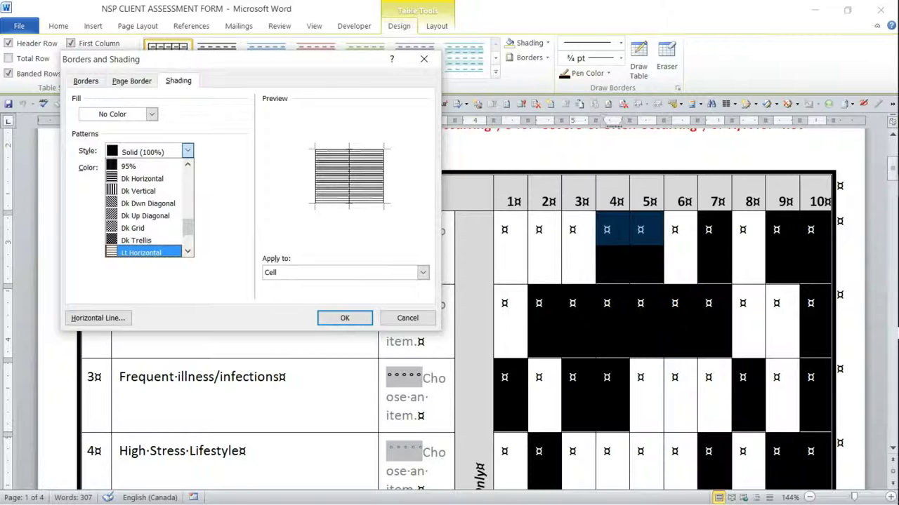
{"action": "key", "text": "Down"}
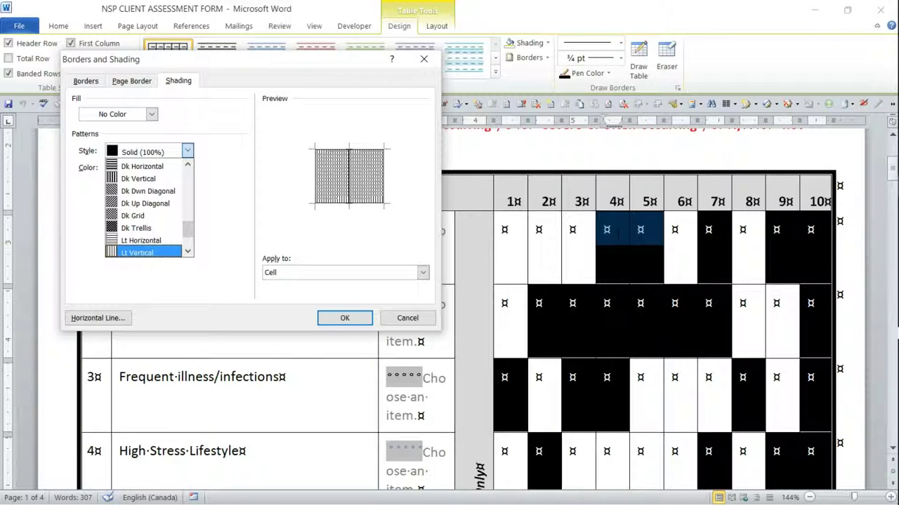
{"action": "key", "text": "Up"}
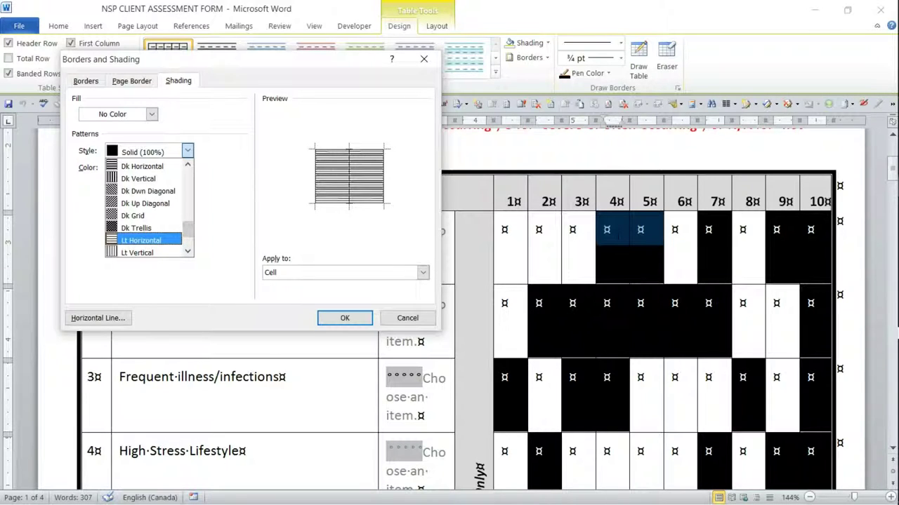
{"action": "key", "text": "Return"}
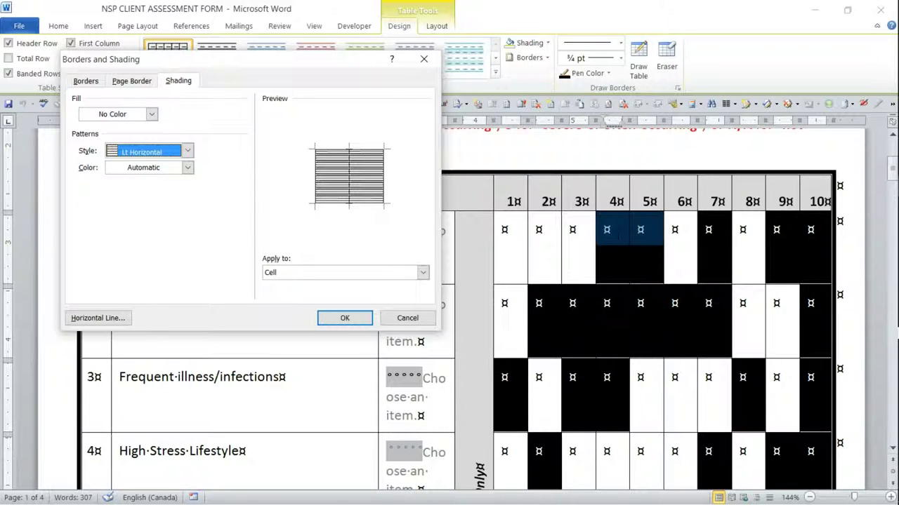
{"action": "key", "text": "Tab"}
{"action": "key", "text": "Tab"}
{"action": "key", "text": "Tab"}
{"action": "key", "text": "Tab"}
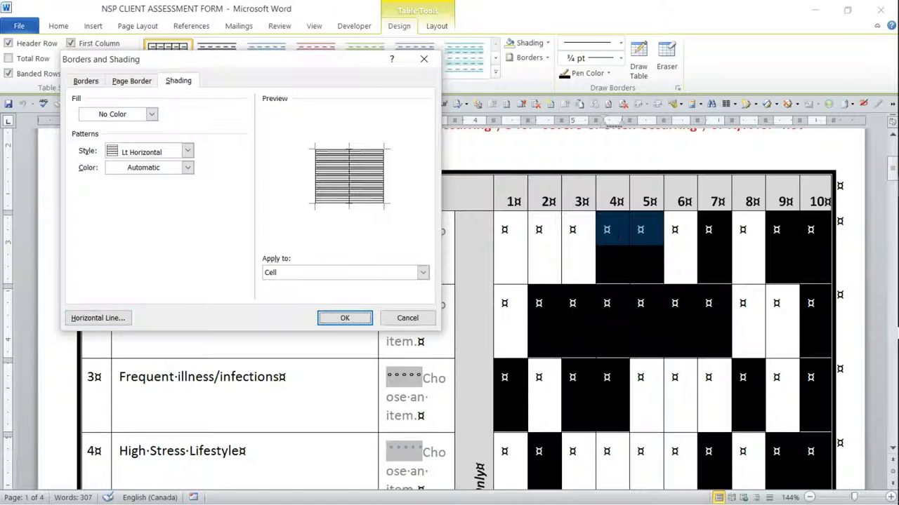
{"action": "key", "text": "Return"}
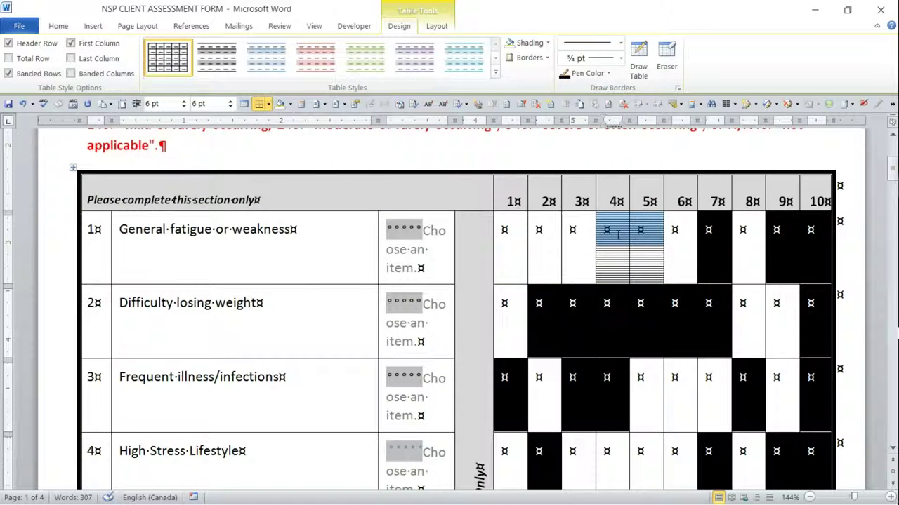
{"action": "key", "text": "Down"}
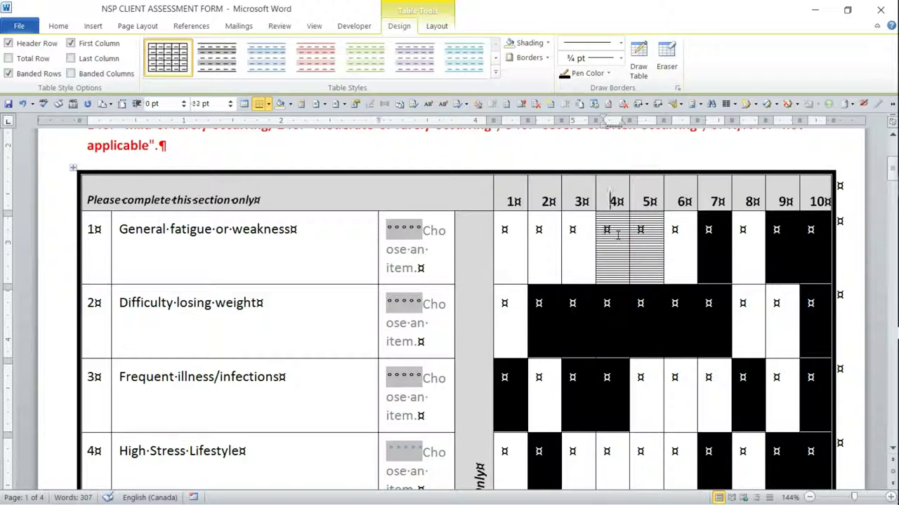
{"action": "key", "text": "Up"}
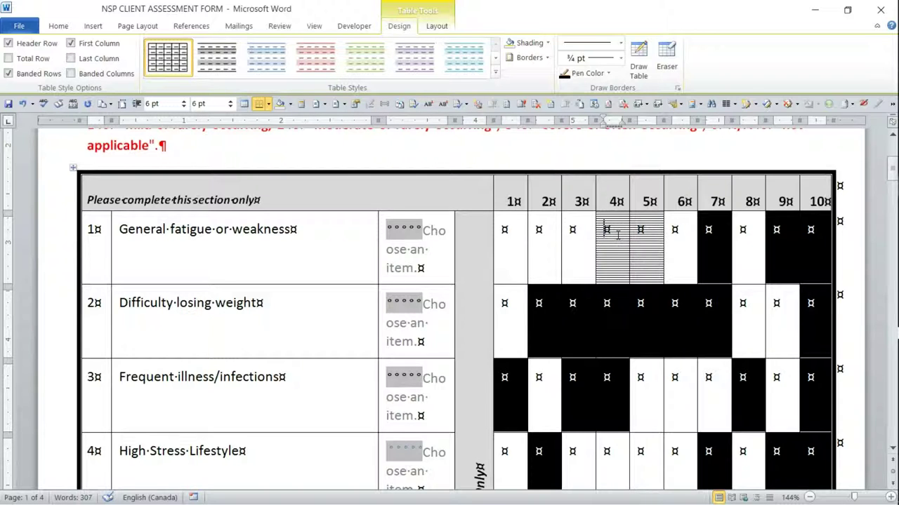
{"action": "key", "text": "Right"}
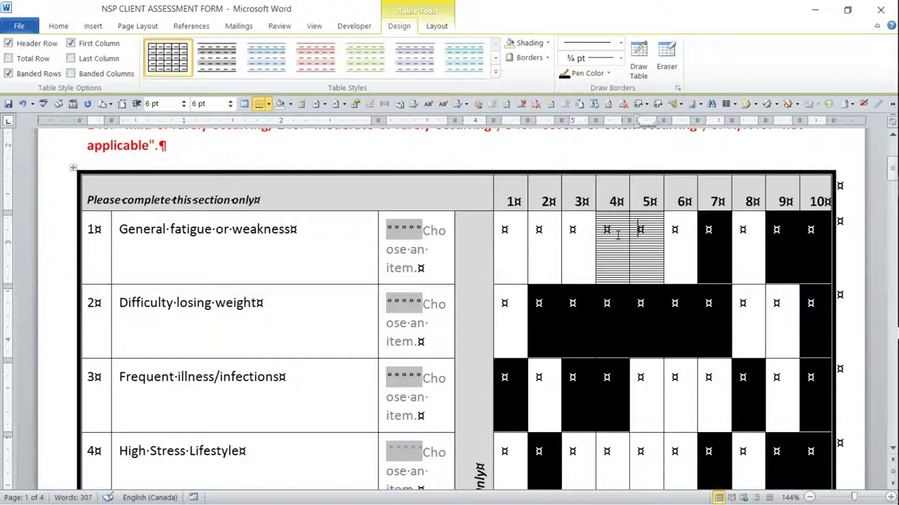
{"action": "key", "text": "Left"}
{"action": "key", "text": "Right"}
{"action": "key", "text": "Right"}
{"action": "key", "text": "Right"}
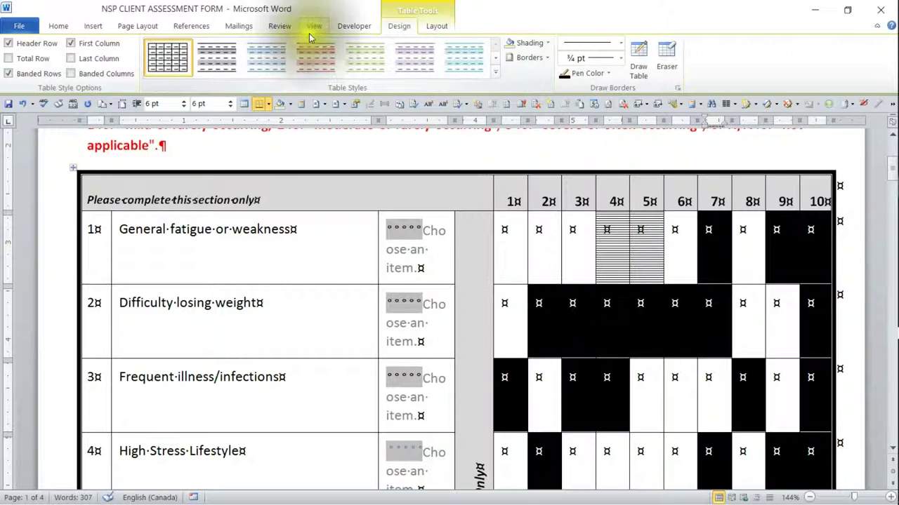
- Check which format types Find and Replace offers for replacing, looking for a cell shading option
{"action": "left_click", "coordinate": [70, 29]}
{"action": "left_click", "coordinate": [840, 60]}
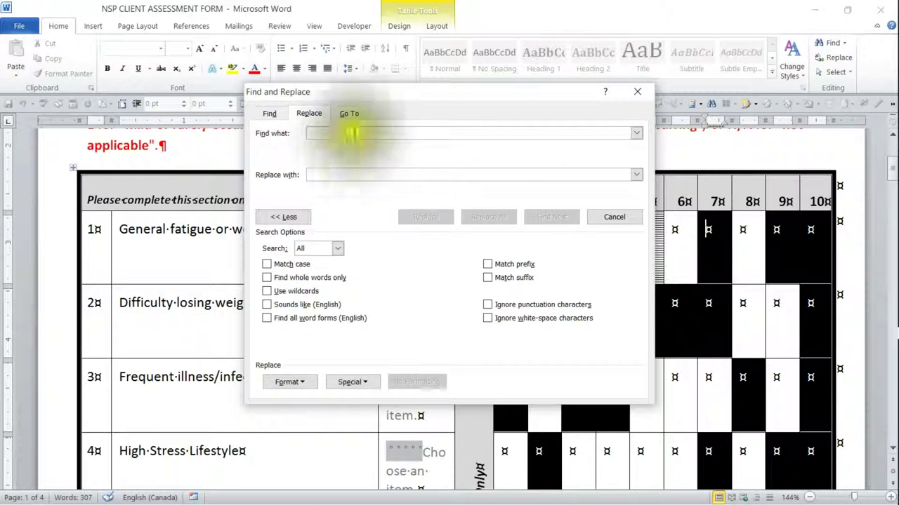
{"action": "left_click", "coordinate": [302, 385]}
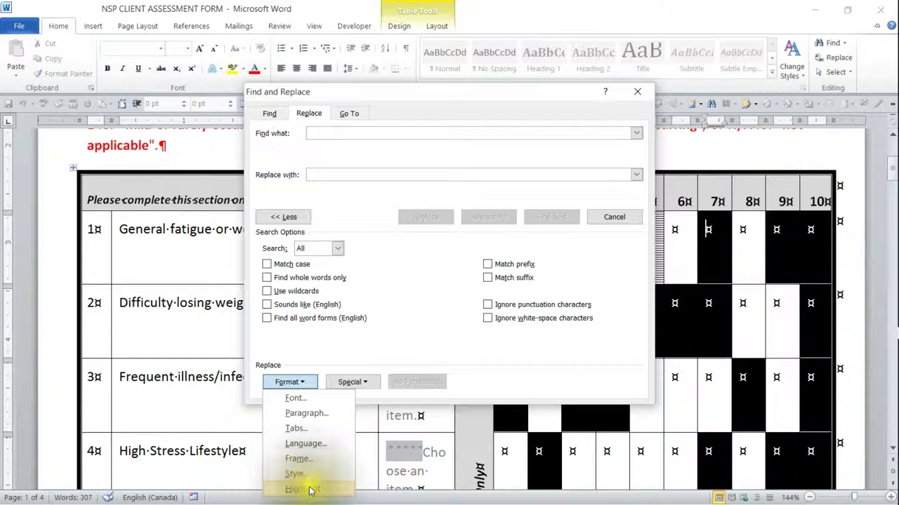
{"action": "left_click", "coordinate": [300, 383]}
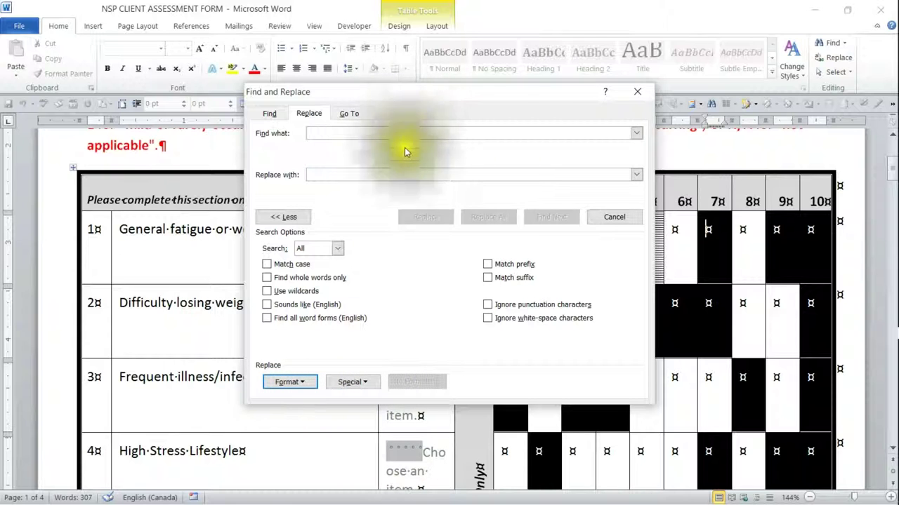
{"action": "left_click", "coordinate": [638, 92]}
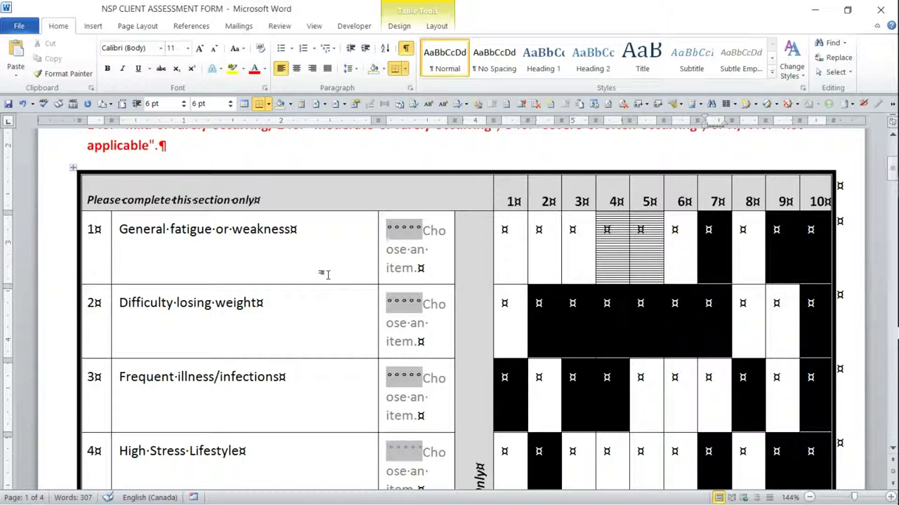
- Select the black cells under 2 through 7 in the Difficulty losing weight row
{"action": "key", "text": "Down"}
{"action": "key", "text": "Left"}
{"action": "key", "text": "Left"}
{"action": "key", "text": "Left"}
{"action": "key", "text": "Left"}
{"action": "key", "text": "Left"}
{"action": "key", "text": "shift+Right"}
{"action": "key", "text": "shift+Right"}
{"action": "key", "text": "shift+Right"}
{"action": "key", "text": "shift+Right"}
{"action": "key", "text": "shift+Right"}
{"action": "key", "text": "shift+Right"}
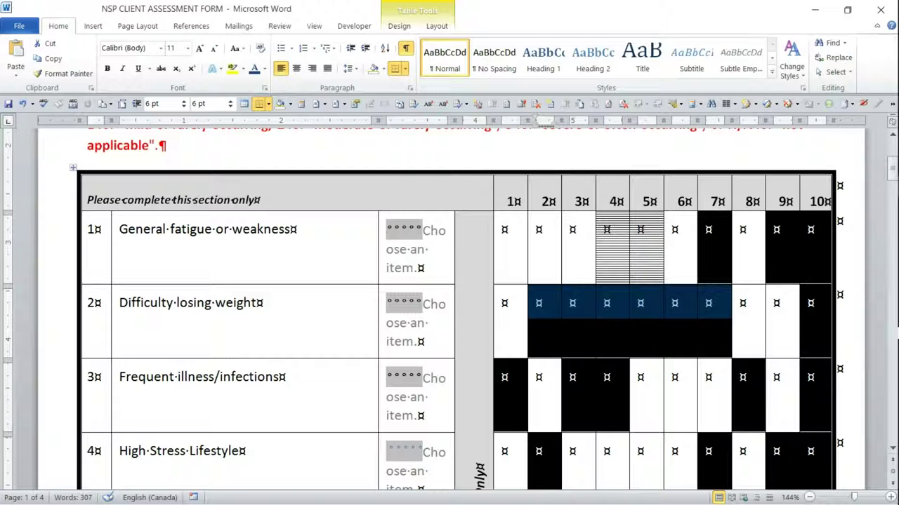
{"action": "left_click", "coordinate": [602, 410]}
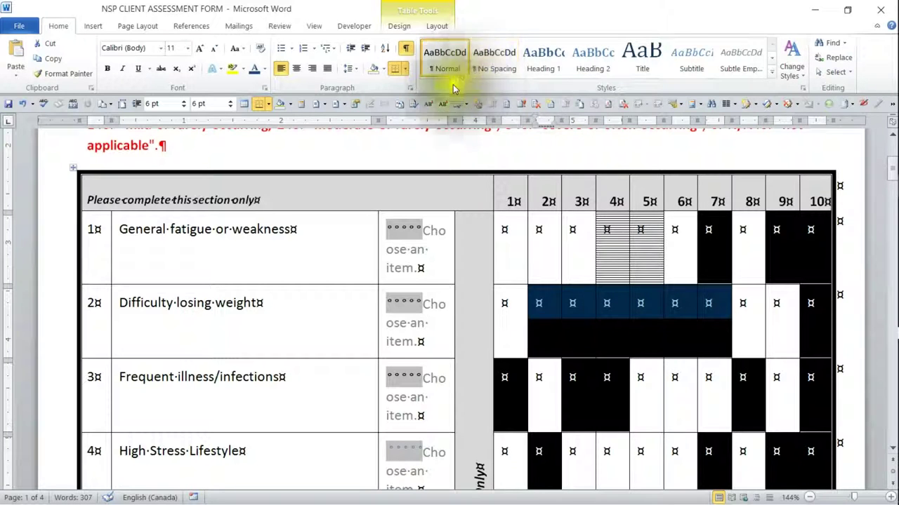
- Switch the Developer tab off and back on in the ribbon customization options and accept the settings
{"action": "left_click", "coordinate": [18, 26]}
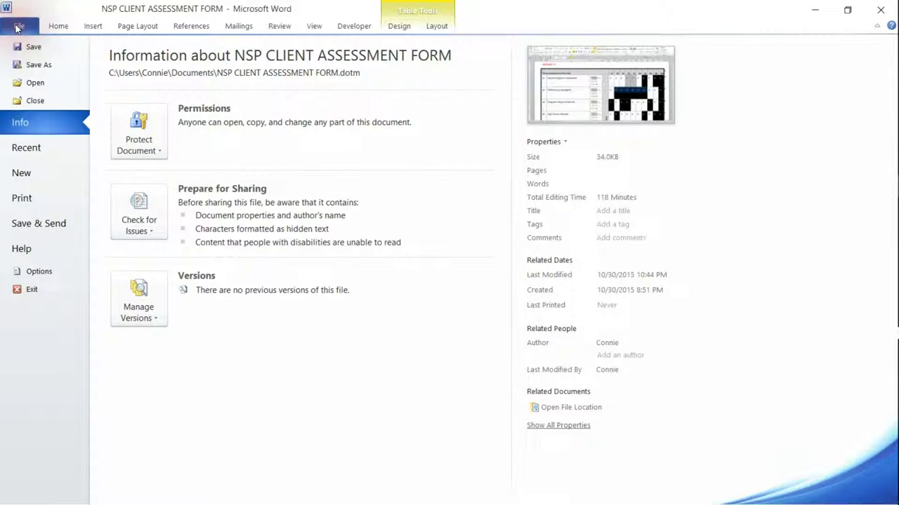
{"action": "left_click", "coordinate": [60, 268]}
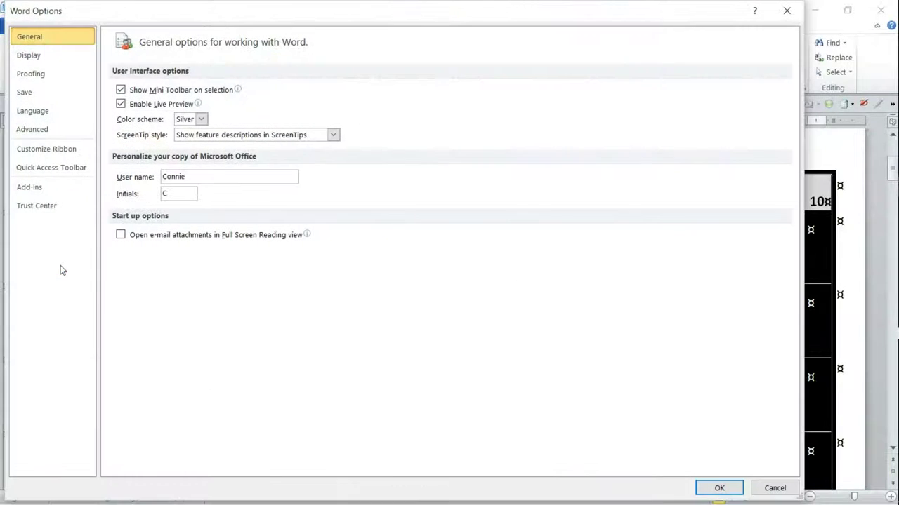
{"action": "left_click", "coordinate": [63, 153]}
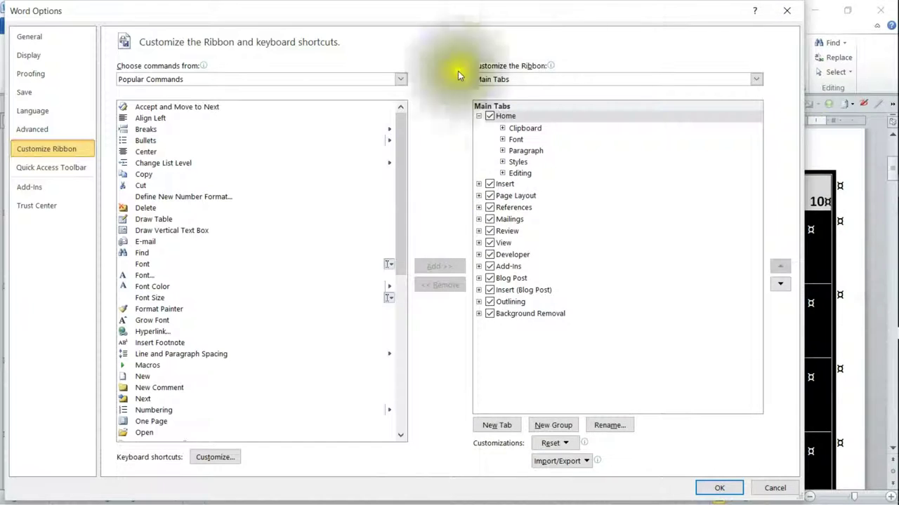
{"action": "left_click", "coordinate": [478, 117]}
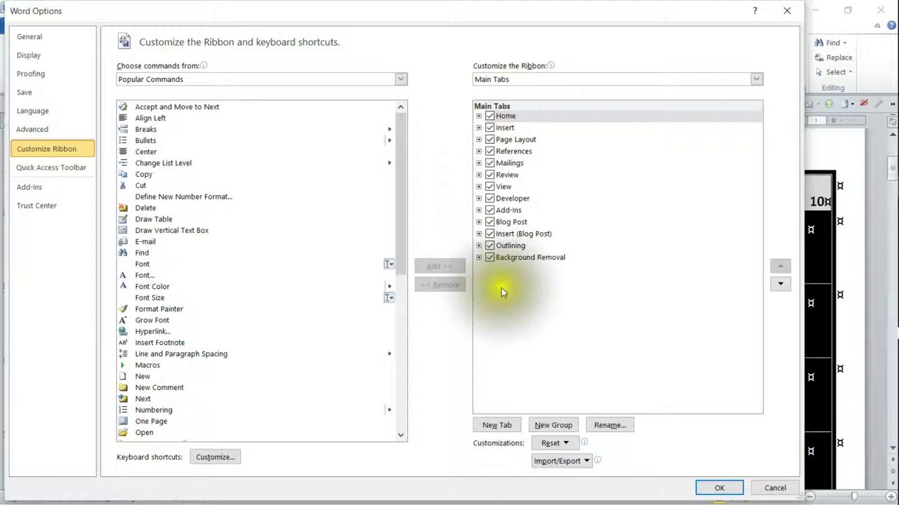
{"action": "left_click", "coordinate": [490, 199]}
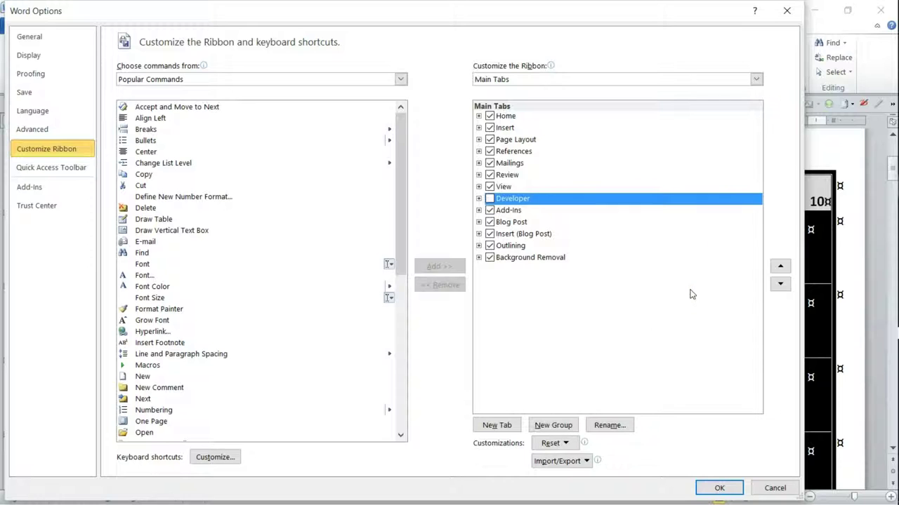
{"action": "left_click", "coordinate": [490, 199]}
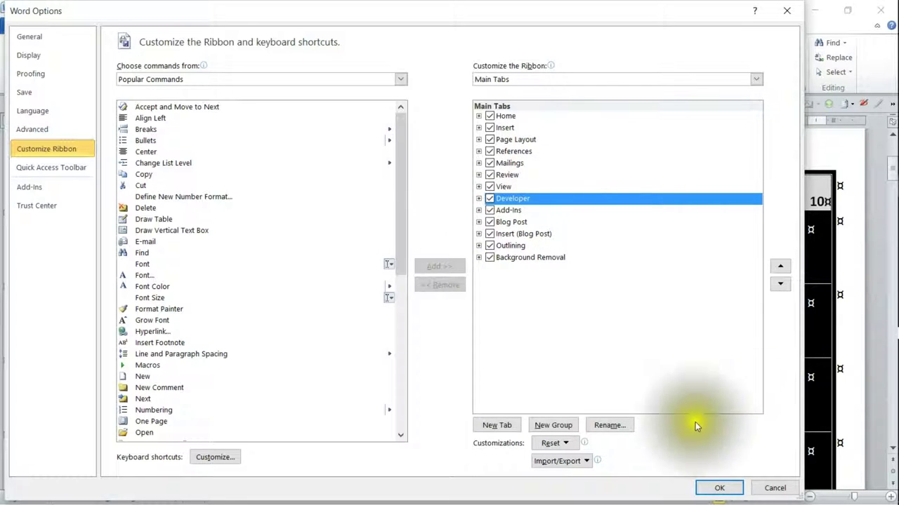
{"action": "left_click", "coordinate": [719, 488]}
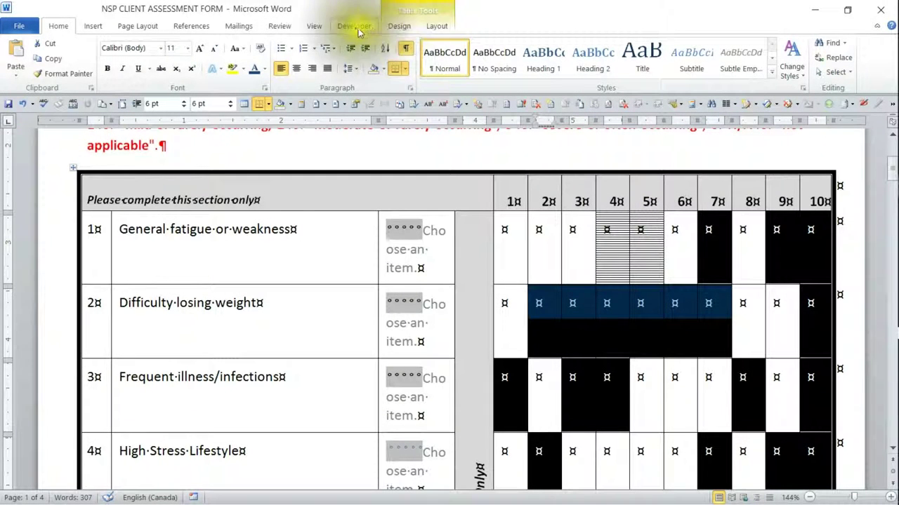
- Set up a new macro recording named ChangeShadeLH with the description "Change Shading to Lt Horizontal"
{"action": "left_click", "coordinate": [354, 27]}
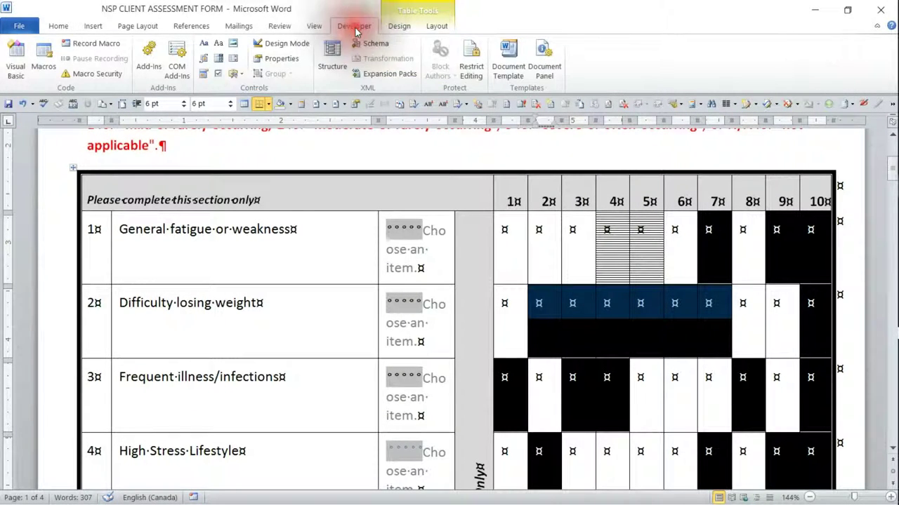
{"action": "left_click", "coordinate": [96, 46]}
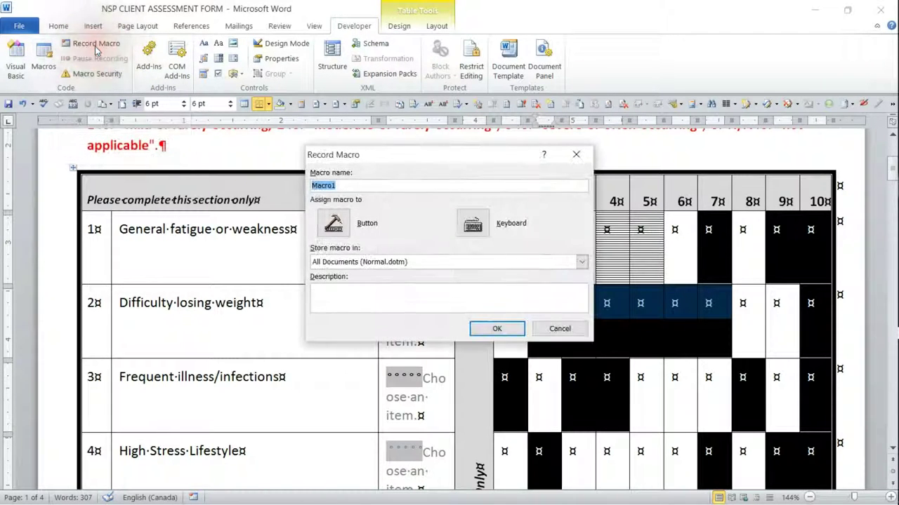
{"action": "type", "text": "ChangeShadeV"}
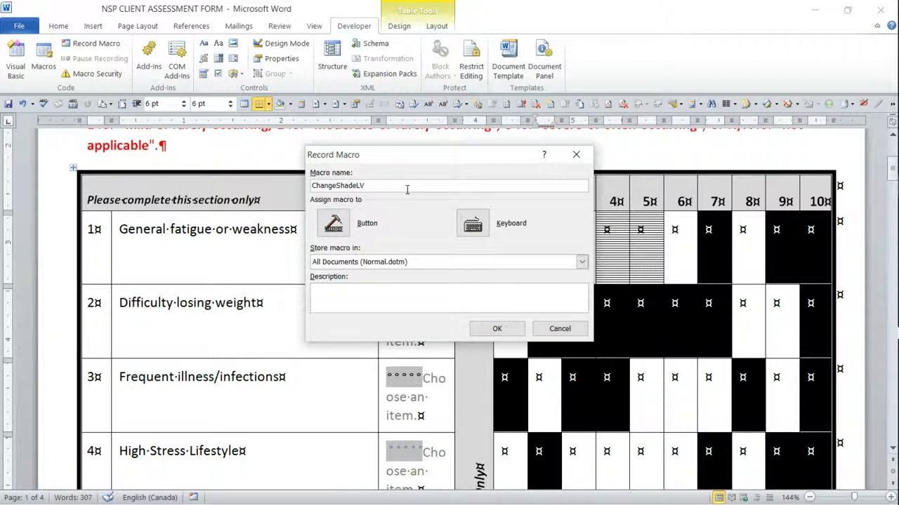
{"action": "left_click", "coordinate": [379, 186]}
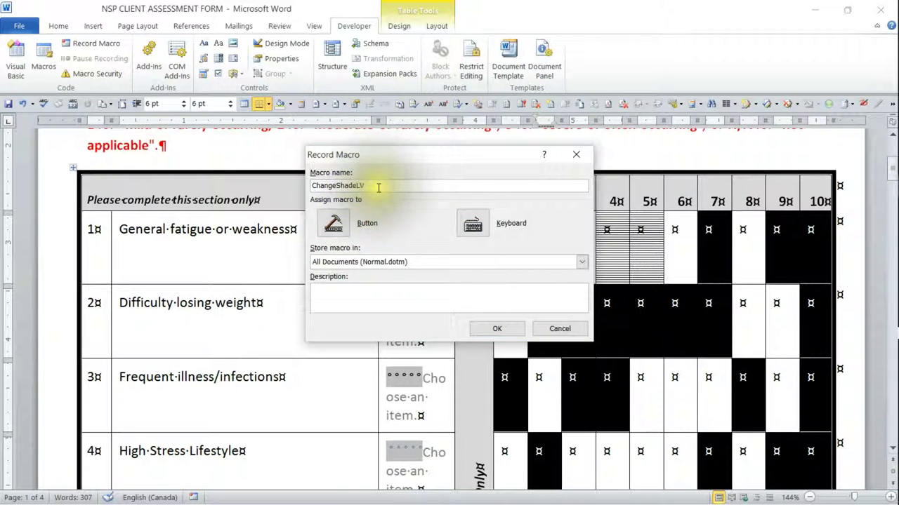
{"action": "key", "text": "shift+Left"}
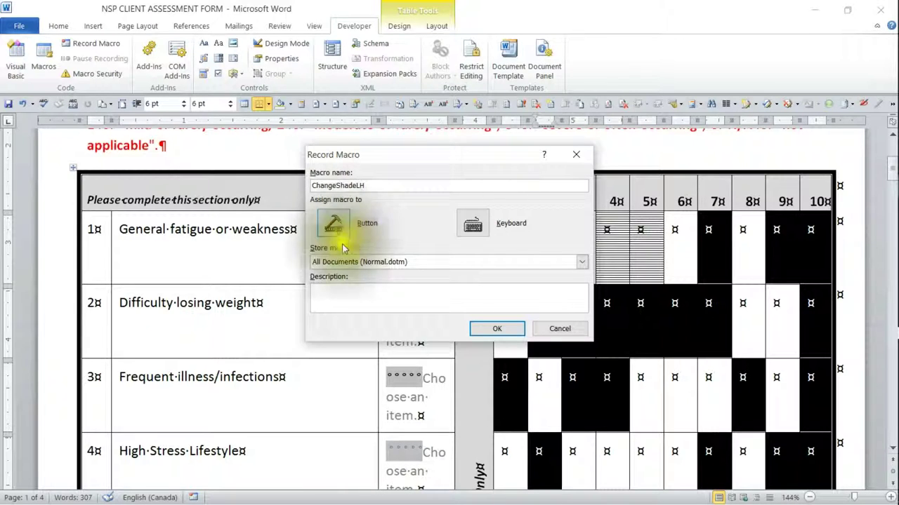
{"action": "left_click", "coordinate": [357, 291]}
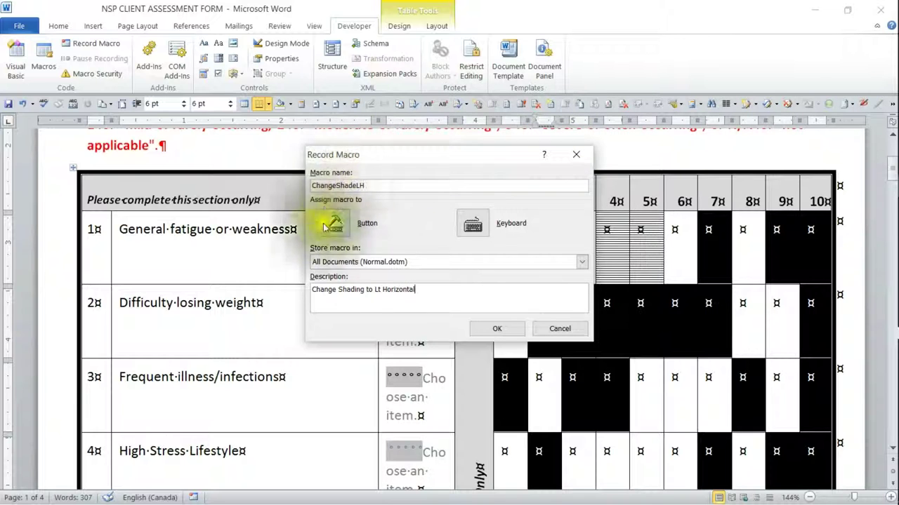
- Assign the shortcut Alt+C to the ChangeShadeLH macro, saved in NSP CLIENT ASSESSMENT FORM, and start recording
{"action": "left_click", "coordinate": [480, 224]}
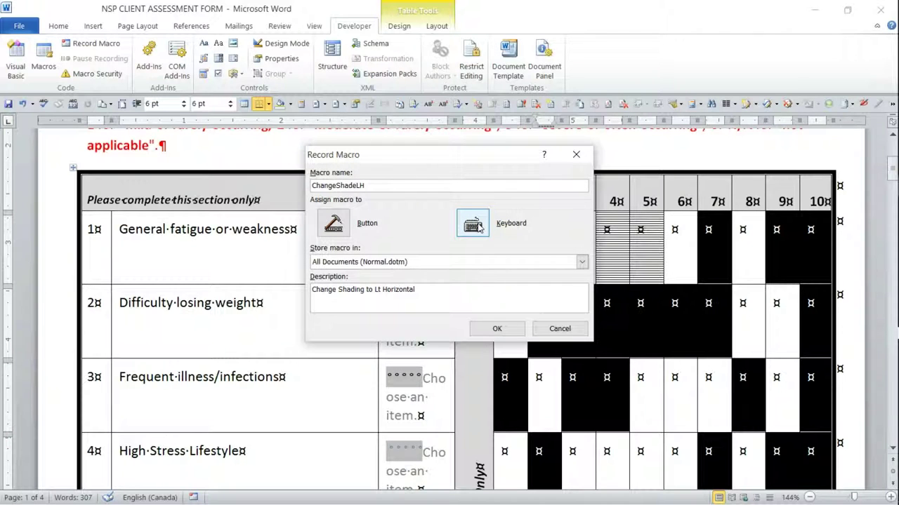
{"action": "left_click", "coordinate": [480, 225]}
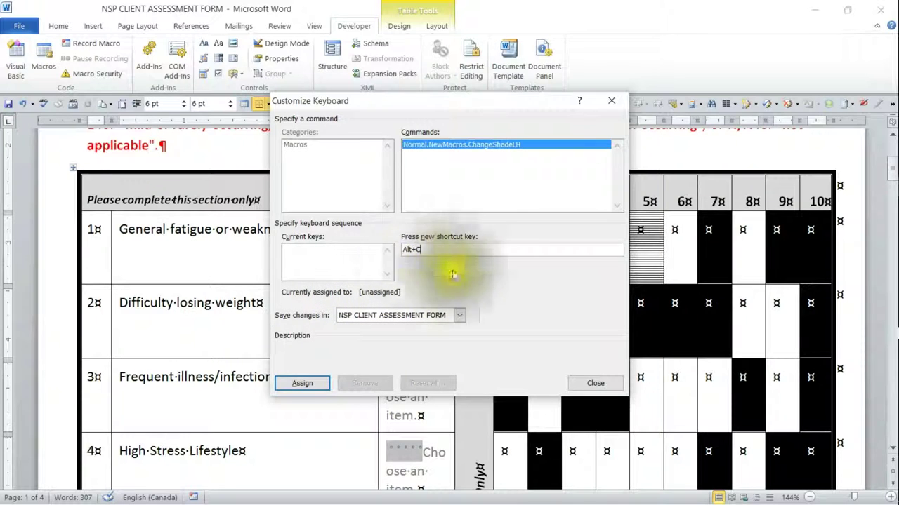
{"action": "left_click", "coordinate": [303, 384]}
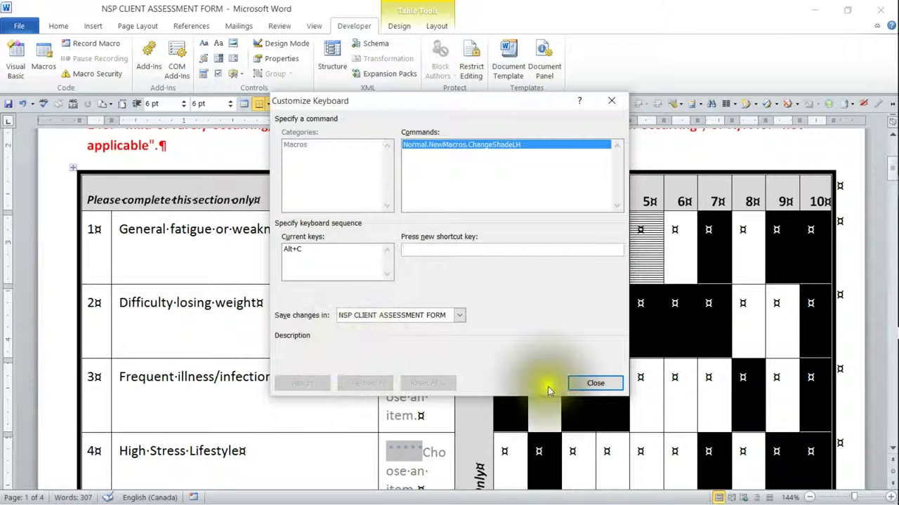
{"action": "left_click", "coordinate": [594, 383]}
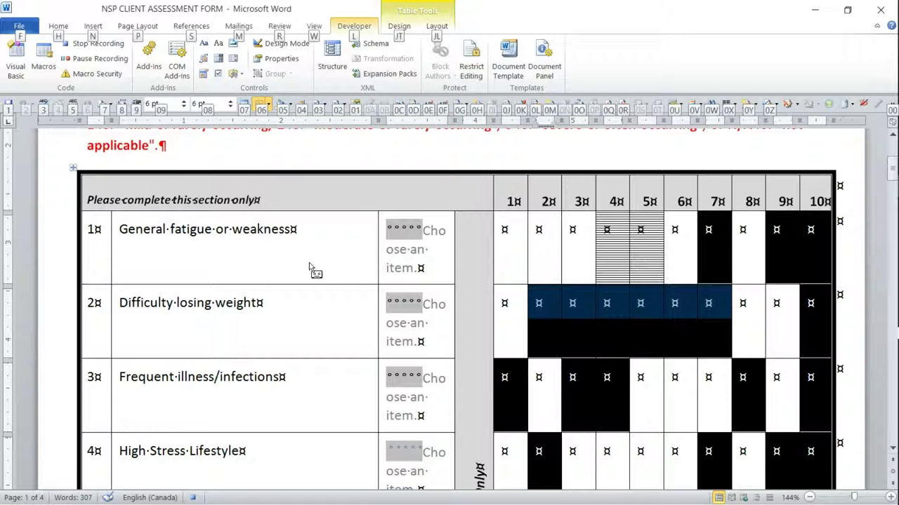
- Record changing the selected Difficulty losing weight cells' shading pattern style to Lt Horizontal, and stop the recording
{"action": "key", "text": "alt"}
{"action": "key", "text": "j"}
{"action": "key", "text": "t"}
{"action": "key", "text": "b"}
{"action": "key", "text": "o"}
{"action": "key", "text": "alt+y"}
{"action": "key", "text": "alt+Down"}
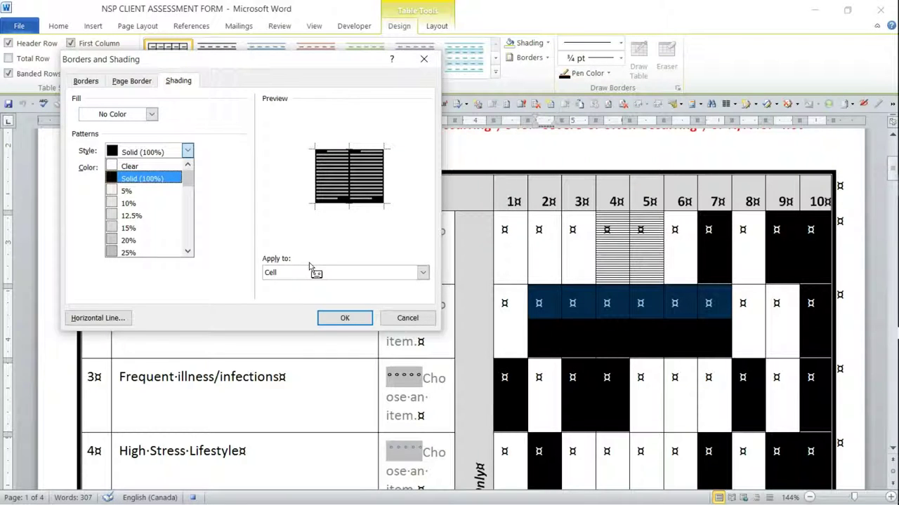
{"action": "key", "text": "l"}
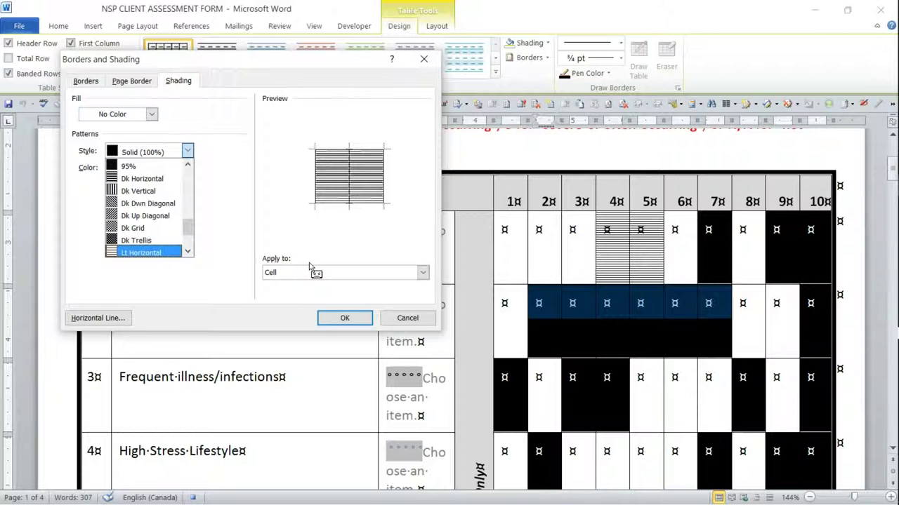
{"action": "key", "text": "Tab"}
{"action": "key", "text": "Tab"}
{"action": "key", "text": "Tab"}
{"action": "key", "text": "Tab"}
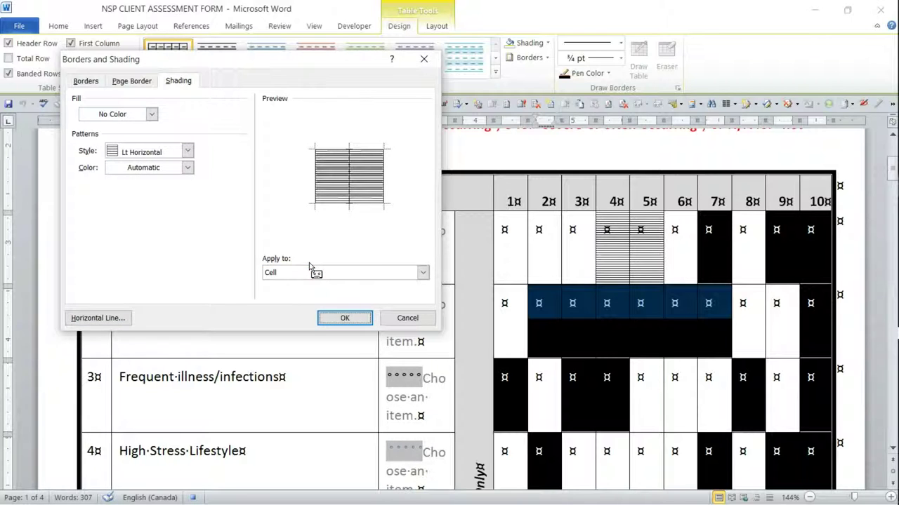
{"action": "key", "text": "Return"}
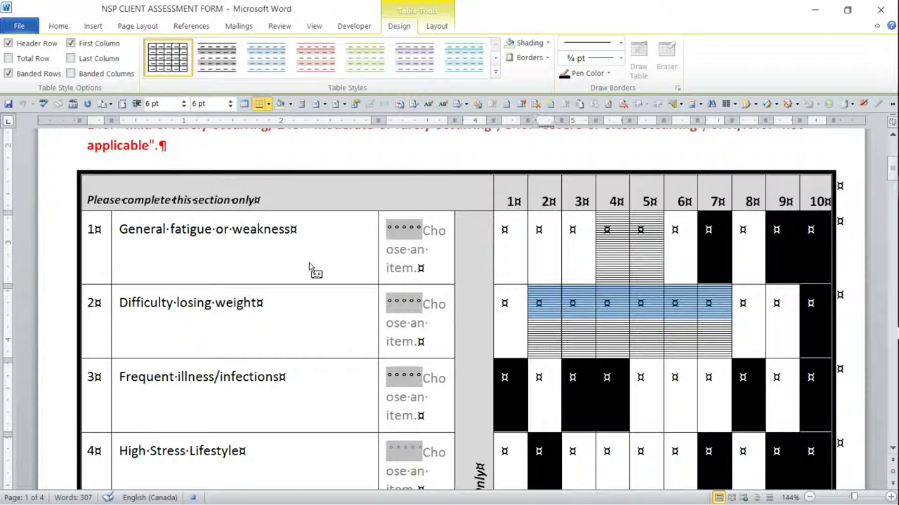
{"action": "left_click", "coordinate": [354, 28]}
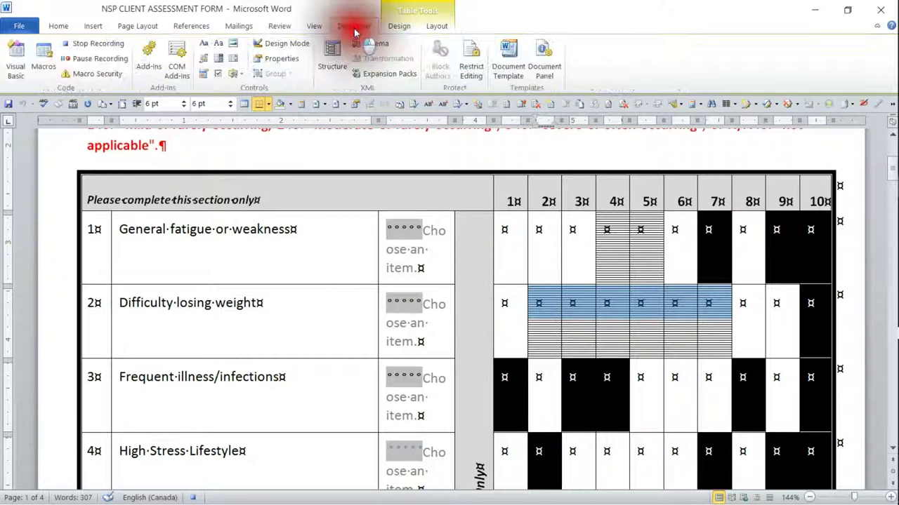
{"action": "left_click", "coordinate": [91, 45]}
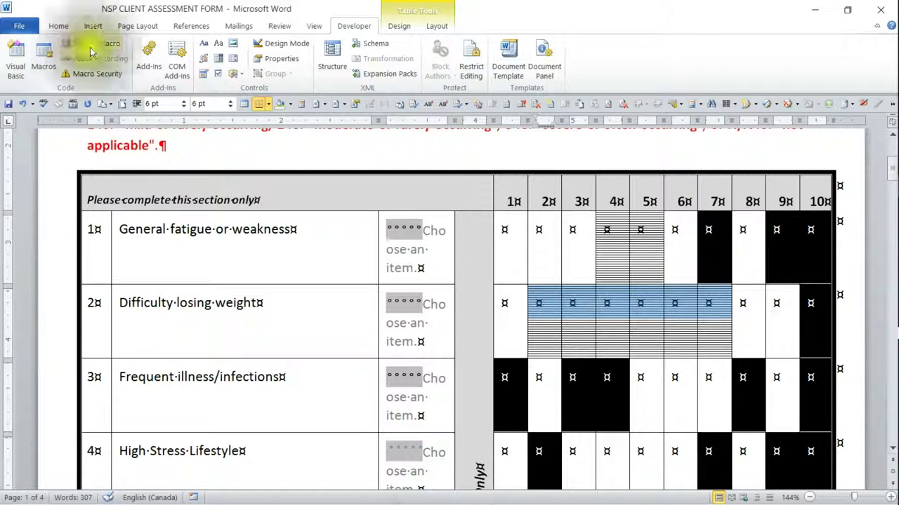
- Run the ChangeShadeLH macro on the black cells under 3 and 4 in the Frequent illness/infections row
{"action": "left_click", "coordinate": [572, 383]}
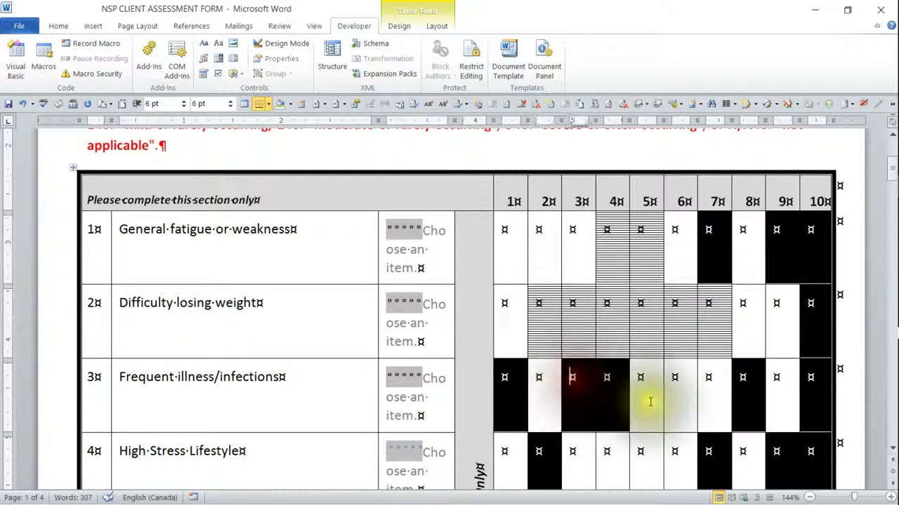
{"action": "key", "text": "shift+Right"}
{"action": "key", "text": "shift+Right"}
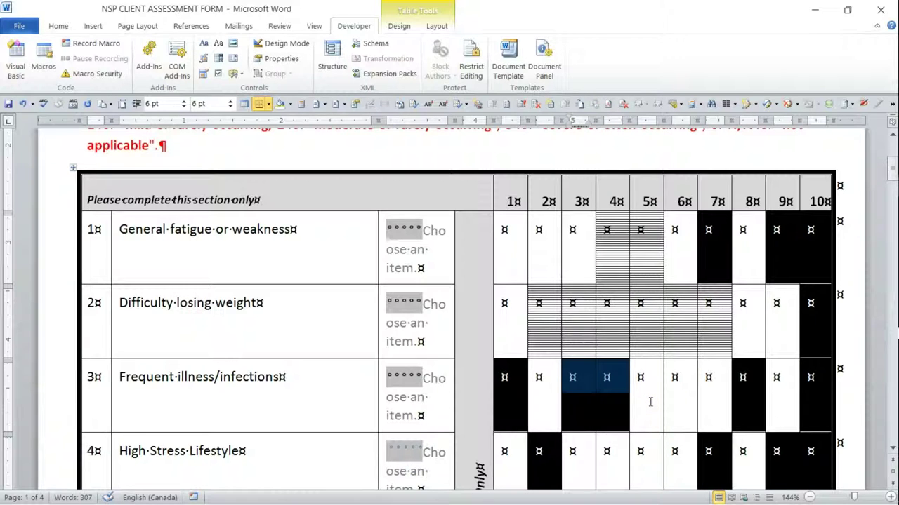
{"action": "key", "text": "ctrl+shift+h"}
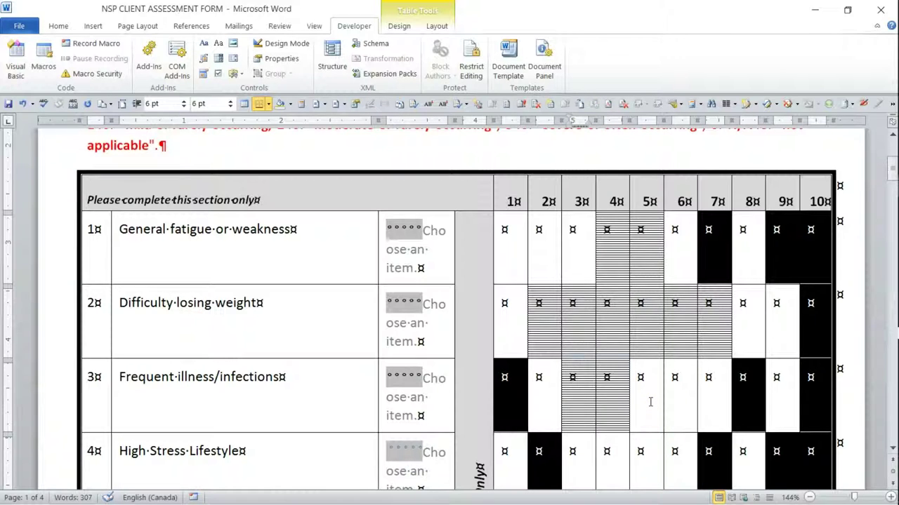
- Run the ChangeShadeLH macro on the single black cell under 7 in the General fatigue or weakness row
{"action": "key", "text": "Down"}
{"action": "key", "text": "Down"}
{"action": "key", "text": "Down"}
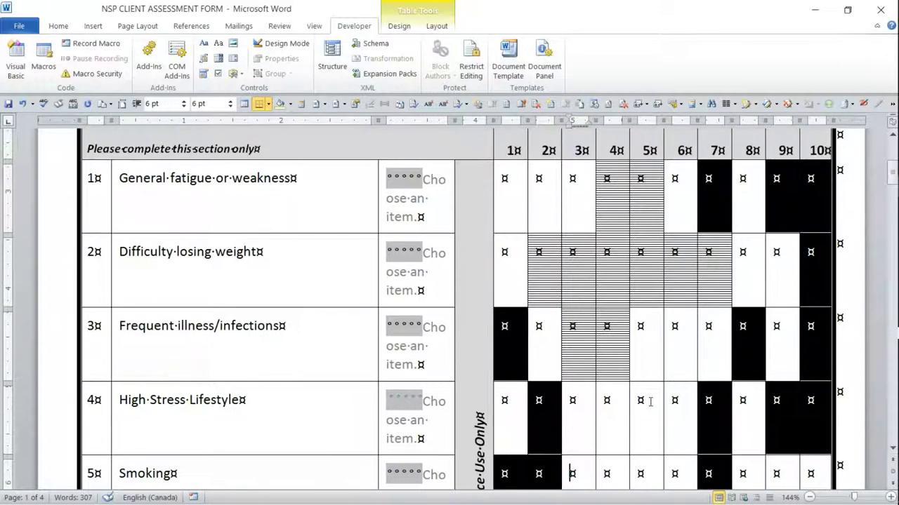
{"action": "key", "text": "Up"}
{"action": "key", "text": "Up"}
{"action": "key", "text": "Up"}
{"action": "key", "text": "Up"}
{"action": "key", "text": "Up"}
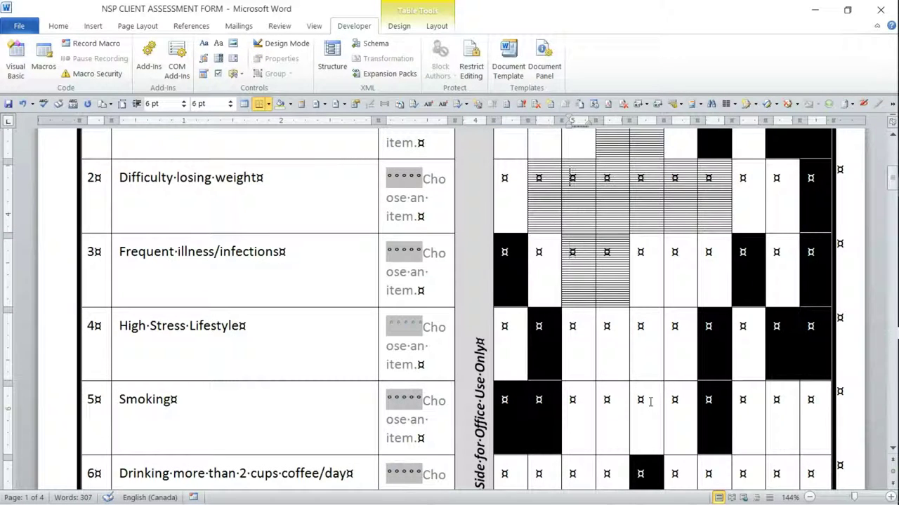
{"action": "key", "text": "Down"}
{"action": "key", "text": "Right"}
{"action": "key", "text": "Right"}
{"action": "key", "text": "Right"}
{"action": "key", "text": "Right"}
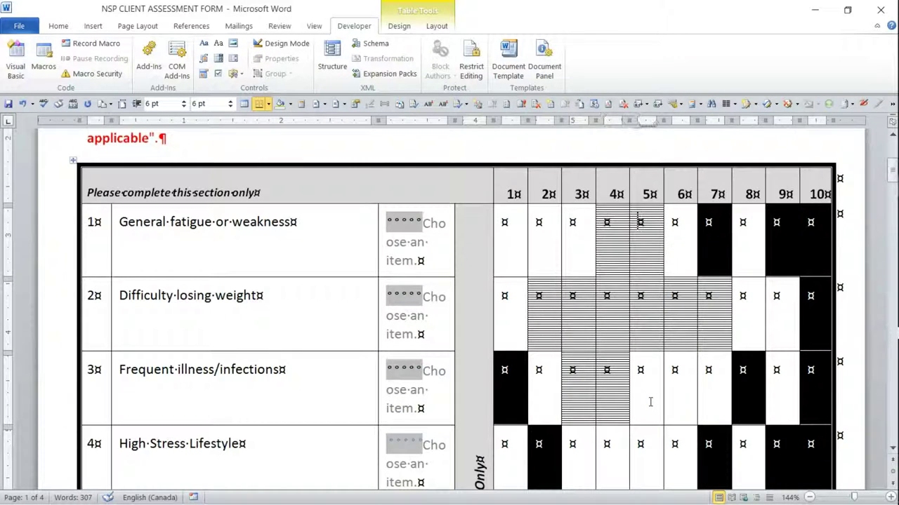
{"action": "key", "text": "shift+Right"}
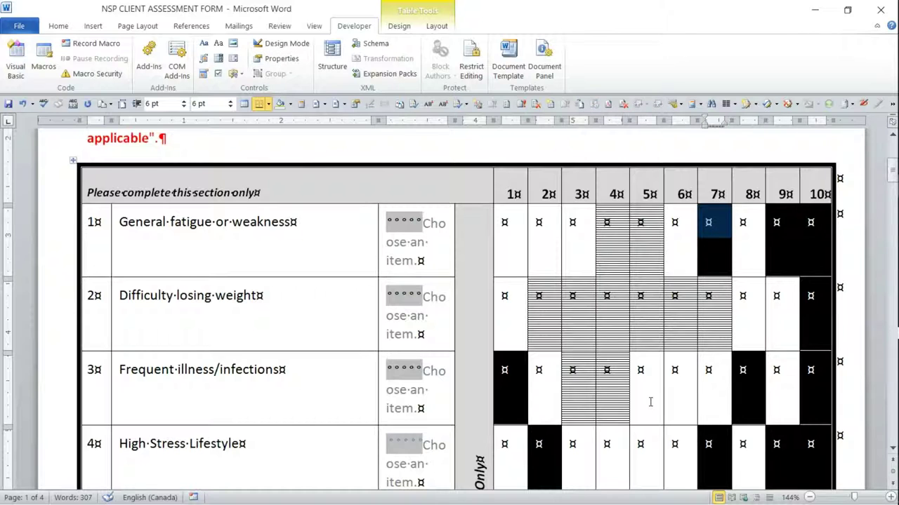
{"action": "key", "text": "alt+F8"}
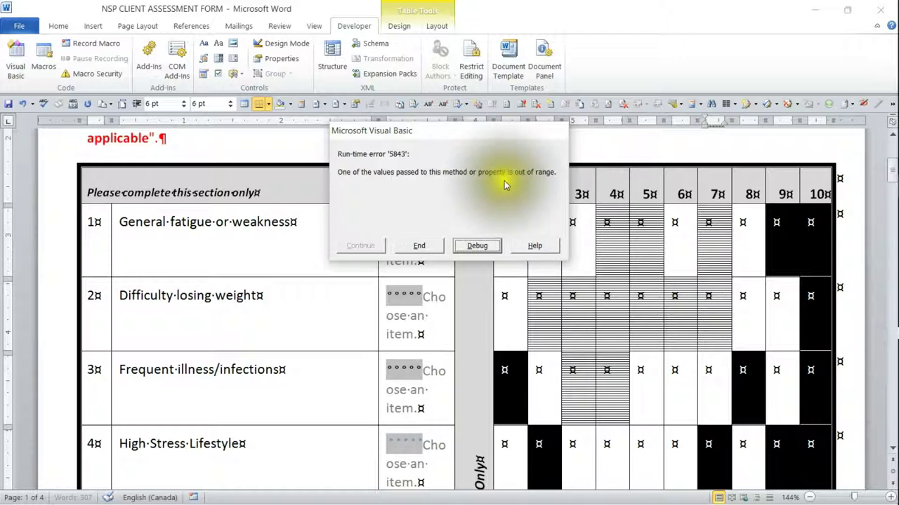
- Debug ChangeShadeLH in the Visual Basic editor and delete the line .LineWidth = wdLineWidth075pt from its wdBorderVertical block
{"action": "left_click", "coordinate": [476, 246]}
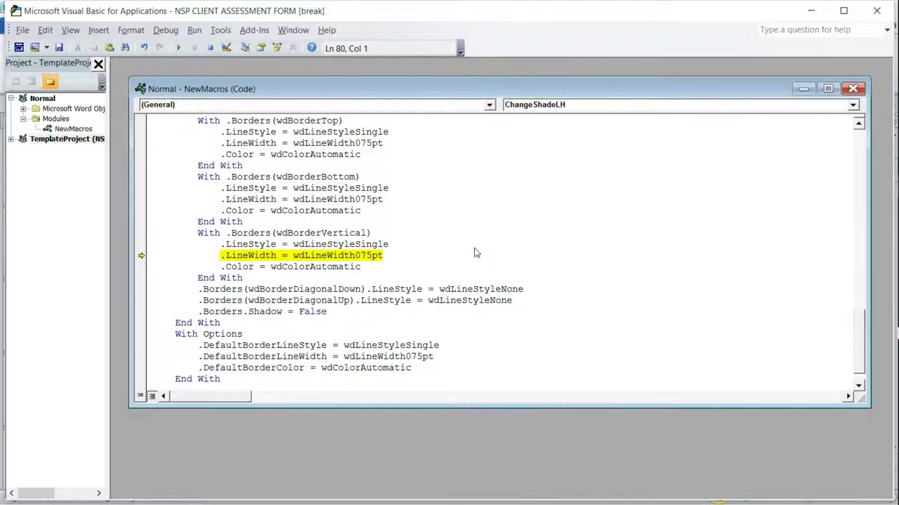
{"action": "key", "text": "alt+F11"}
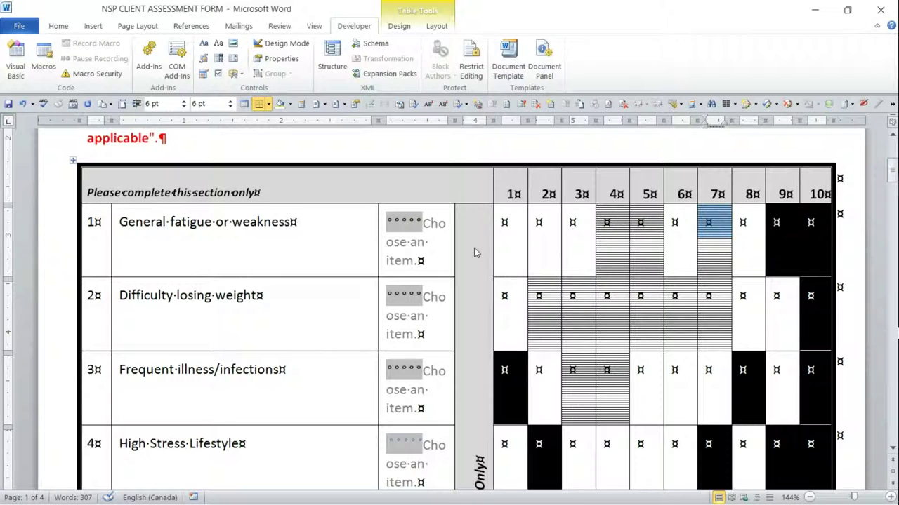
{"action": "key", "text": "alt+F11"}
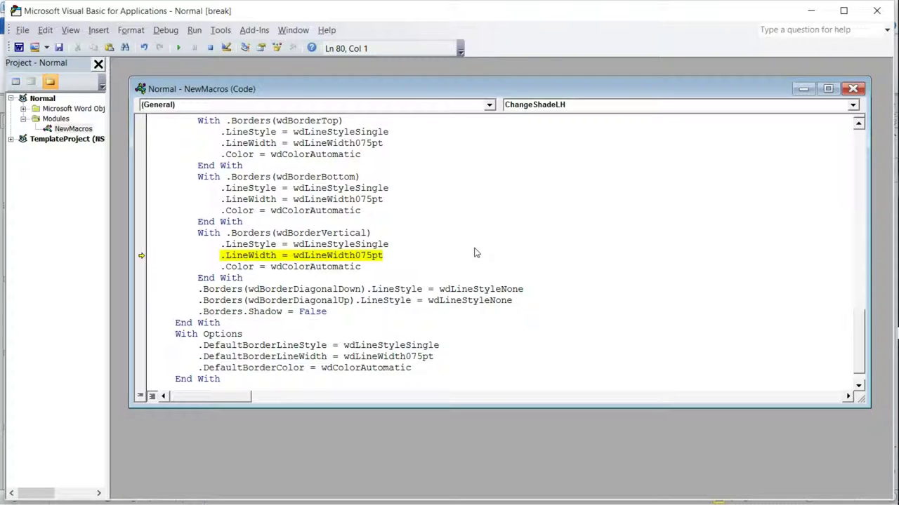
{"action": "key", "text": "Delete"}
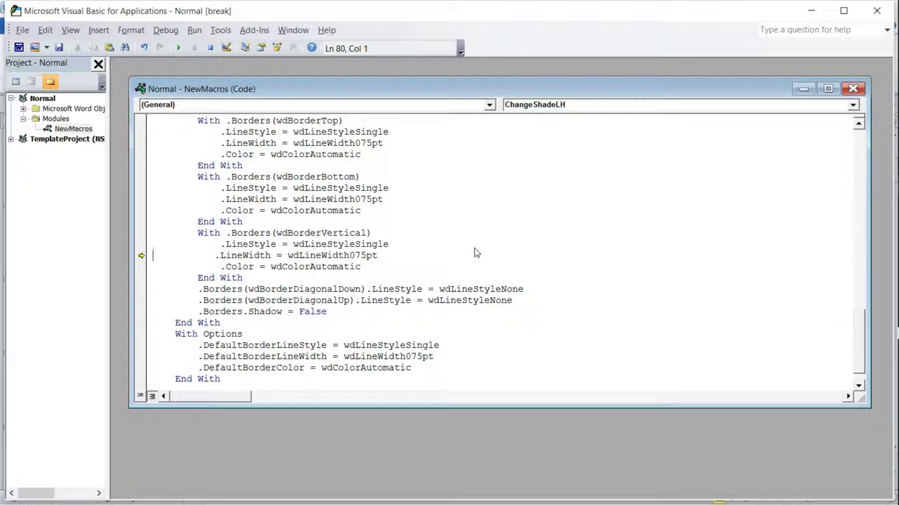
{"action": "key", "text": "ctrl+shift+End"}
{"action": "key", "text": "Left"}
{"action": "key", "text": "shift+Down"}
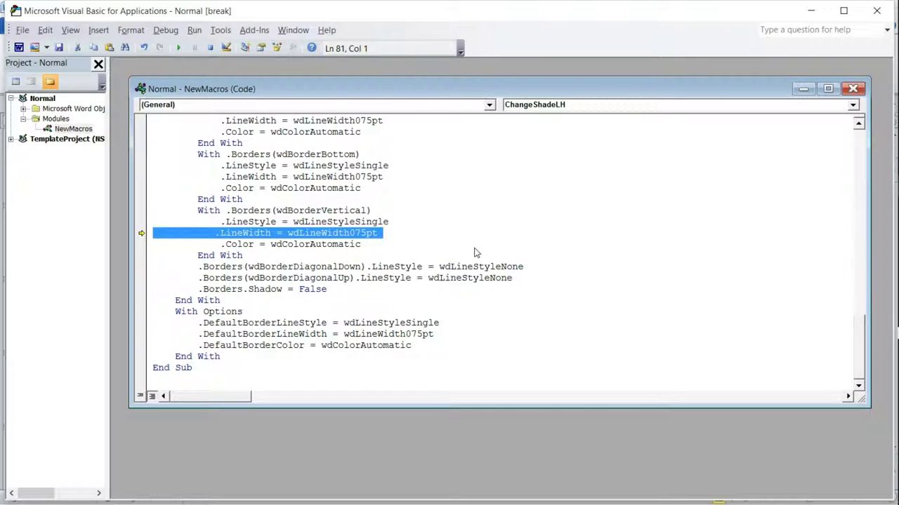
{"action": "key", "text": "Delete"}
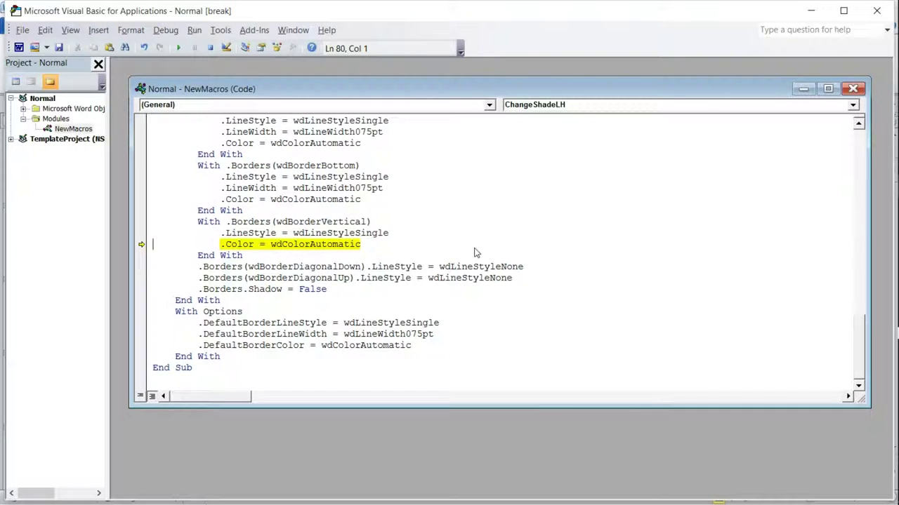
- Close the code window and project explorer, and return to the Word document, stopping the debugger
{"action": "left_click", "coordinate": [853, 89]}
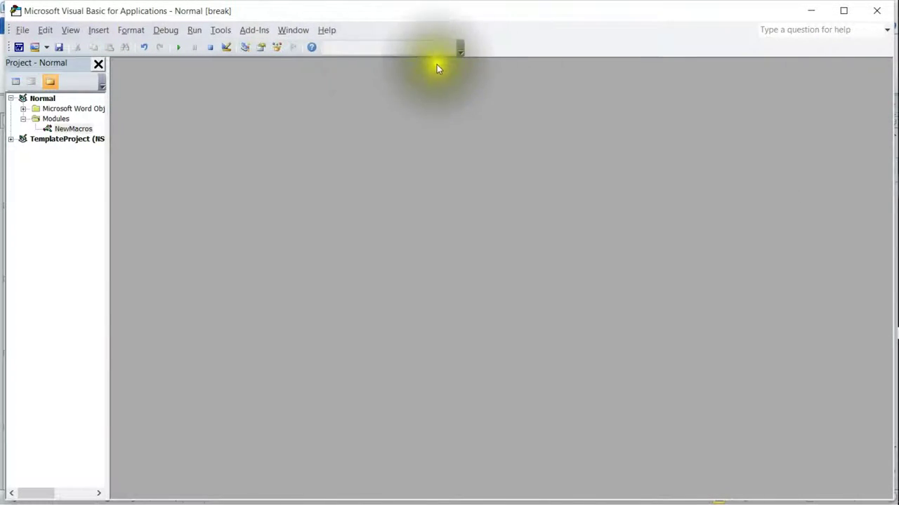
{"action": "left_click", "coordinate": [97, 63]}
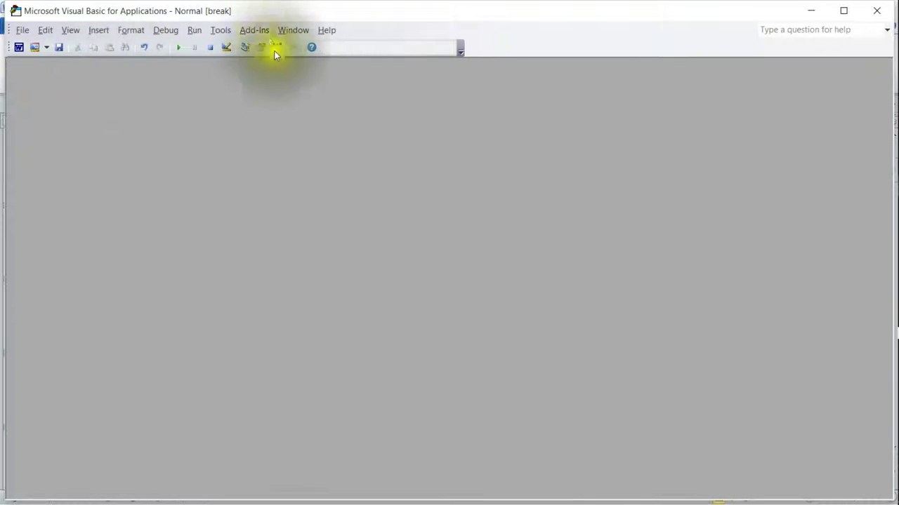
{"action": "left_click", "coordinate": [22, 30]}
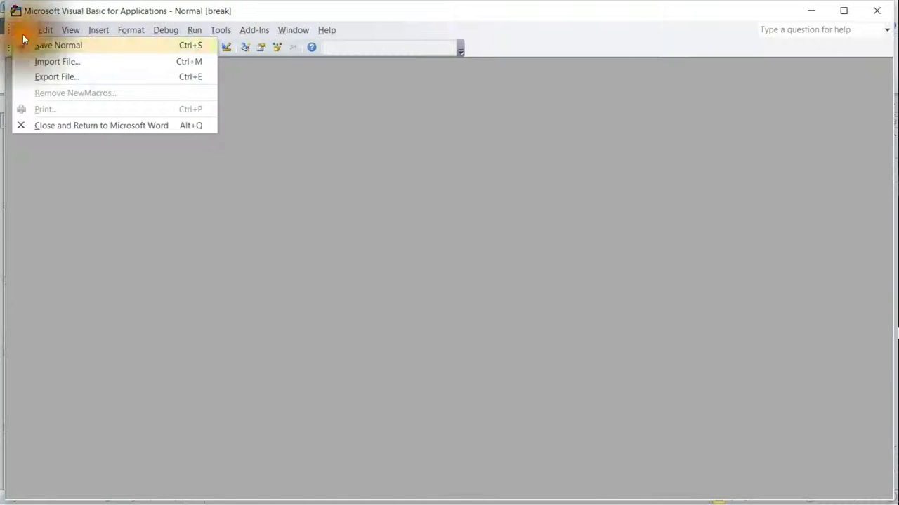
{"action": "left_click", "coordinate": [74, 128]}
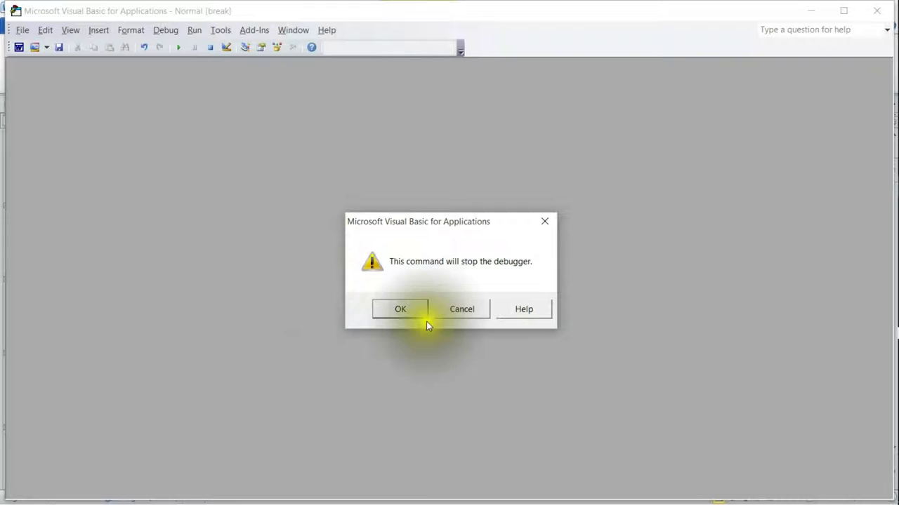
{"action": "left_click", "coordinate": [399, 310]}
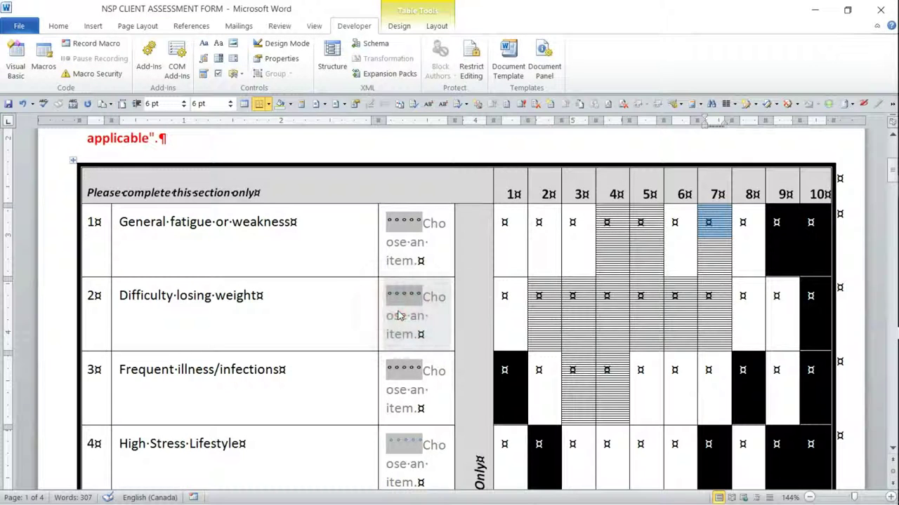
- Run the ChangeShadeLH macro on the black cells under 3, 4 and 5 in the Bad breath and/or body odor row
{"action": "scroll", "coordinate": [713, 364], "scroll_direction": "down", "scroll_amount": 9}
{"action": "left_click", "coordinate": [594, 318]}
{"action": "key", "text": "shift+Right"}
{"action": "key", "text": "shift+Right"}
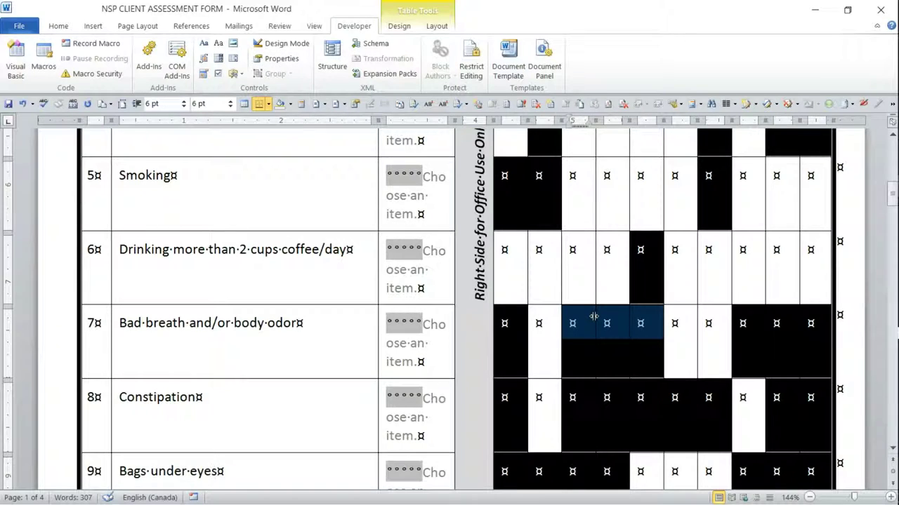
{"action": "key", "text": "ctrl+shift+s"}
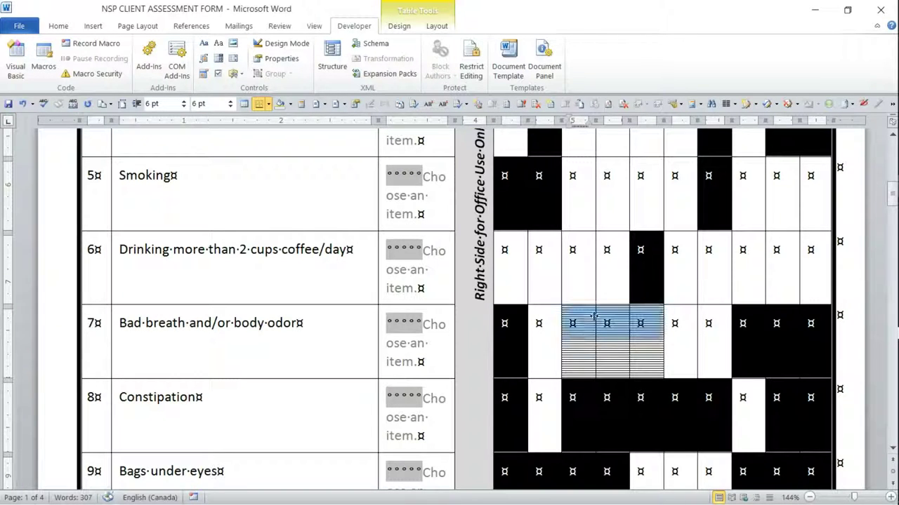
- Run the ChangeShadeLH macro on the black cells under 8, 9 and 10 in the Bad breath and/or body odor row
{"action": "left_click", "coordinate": [752, 321]}
{"action": "key", "text": "shift+Right"}
{"action": "key", "text": "shift+Right"}
{"action": "key", "text": "shift+Right"}
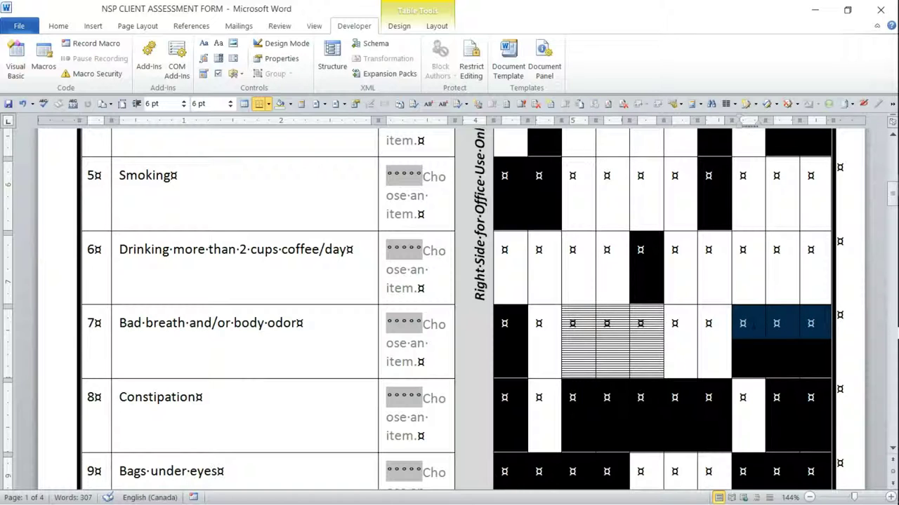
{"action": "key", "text": "ctrl+shift+s"}
{"action": "key", "text": "Up"}
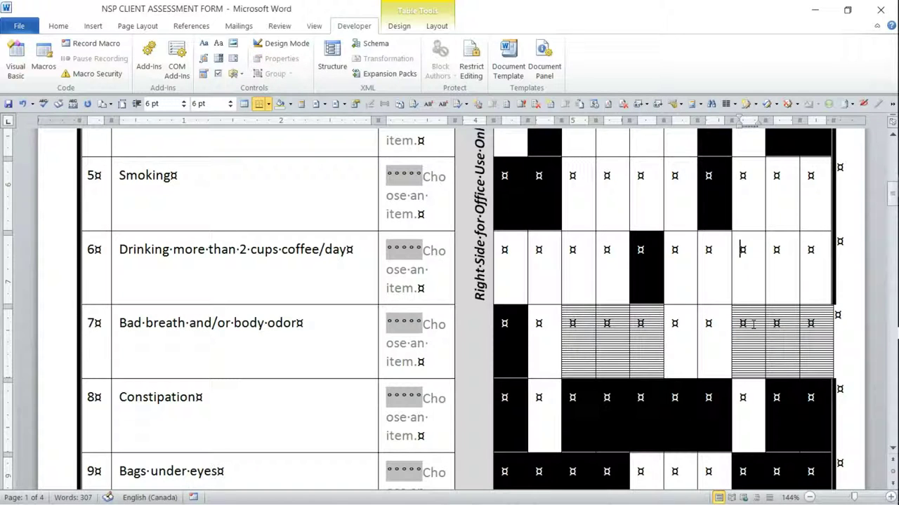
{"action": "key", "text": "Right"}
{"action": "key", "text": "Right"}
{"action": "key", "text": "Down"}
{"action": "key", "text": "shift+Right"}
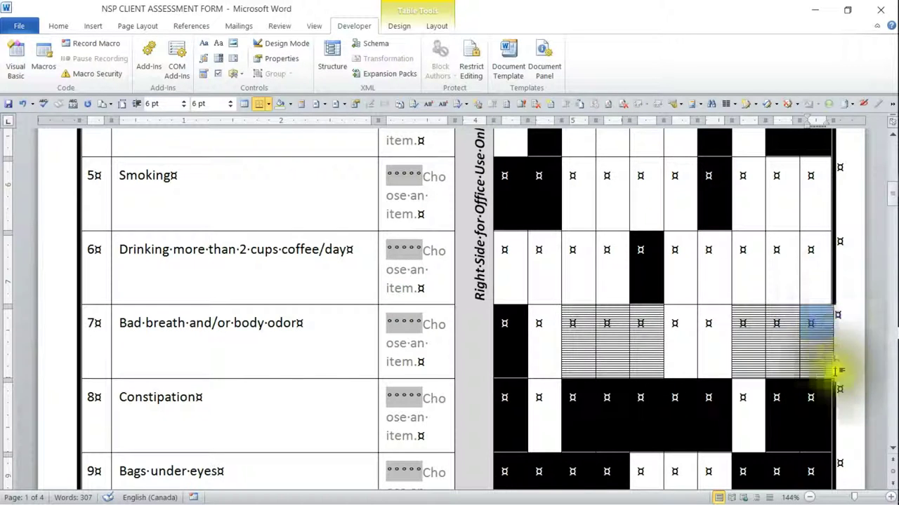
{"action": "left_click", "coordinate": [394, 26]}
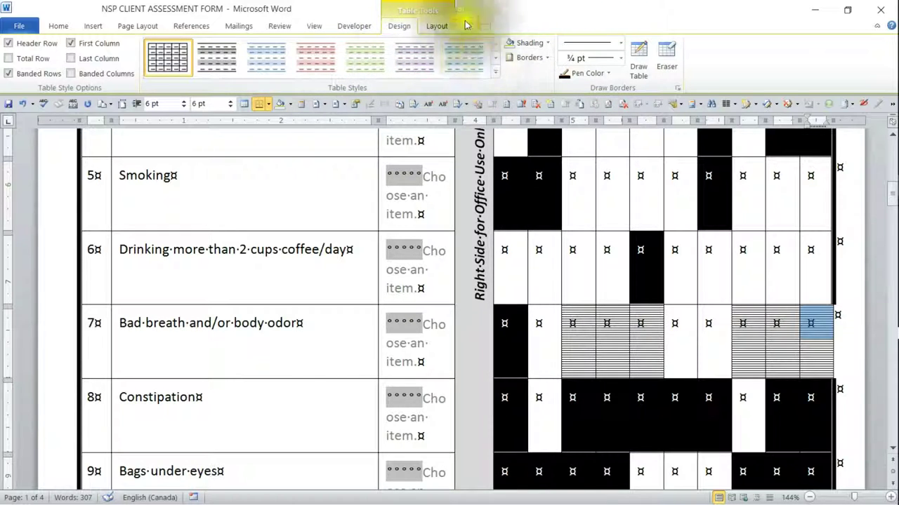
{"action": "left_click", "coordinate": [547, 60]}
{"action": "left_click", "coordinate": [570, 312]}
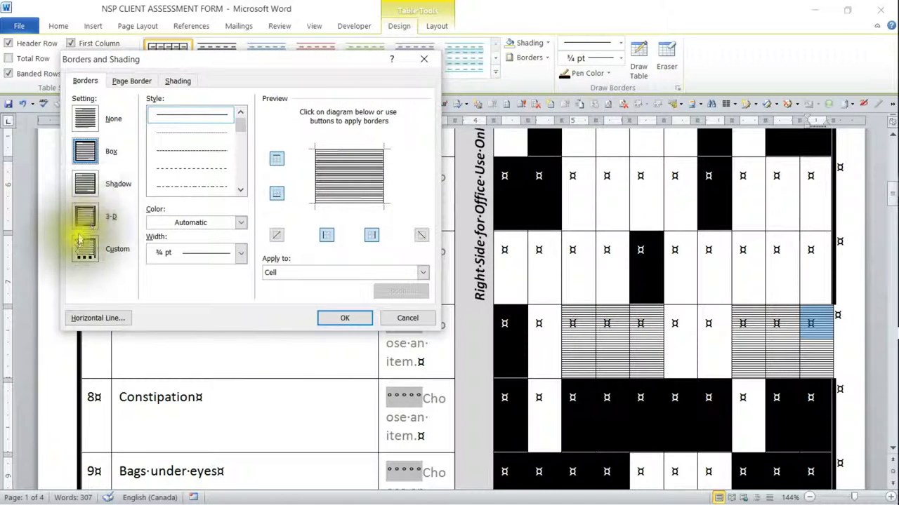
{"action": "left_click", "coordinate": [402, 321]}
- Select the whole table and reapply its right outer border as a solid 3 pt line through Borders and Shading
{"action": "left_click", "coordinate": [813, 340]}
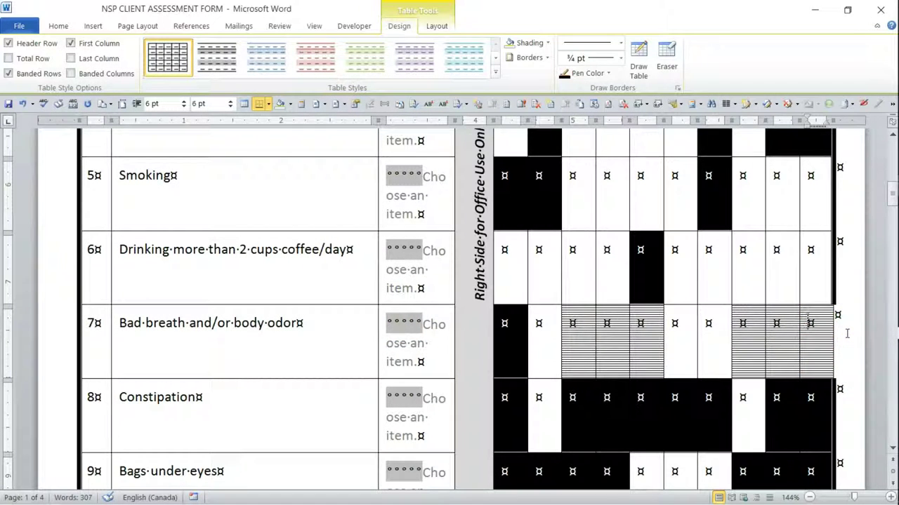
{"action": "key", "text": "alt+a"}
{"action": "key", "text": "t"}
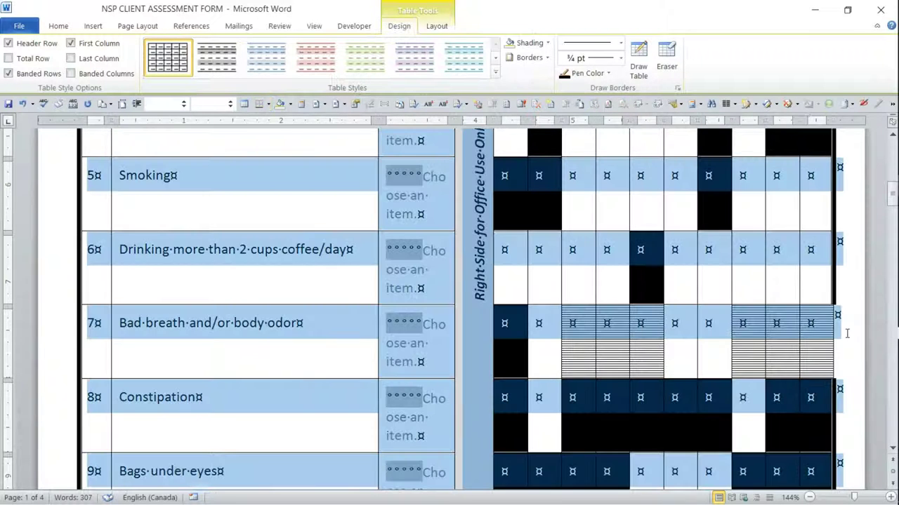
{"action": "left_click", "coordinate": [547, 58]}
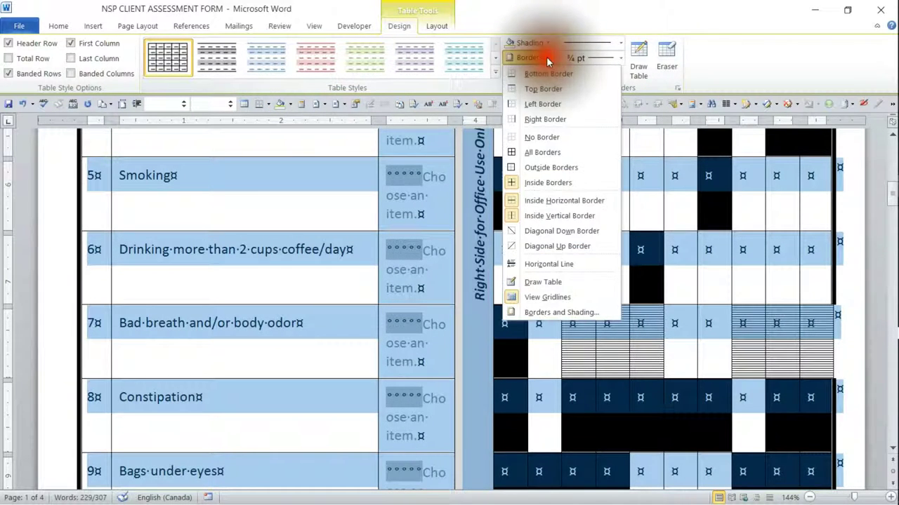
{"action": "left_click", "coordinate": [555, 313]}
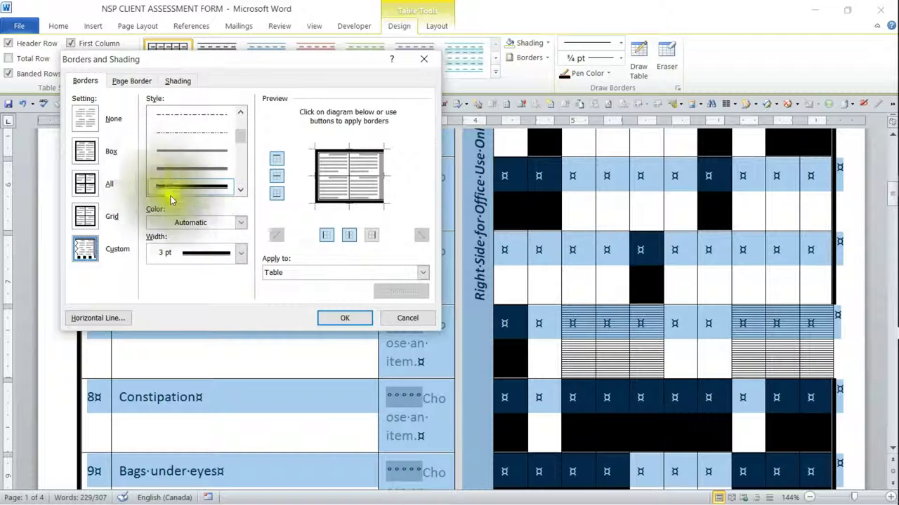
{"action": "left_click", "coordinate": [383, 177]}
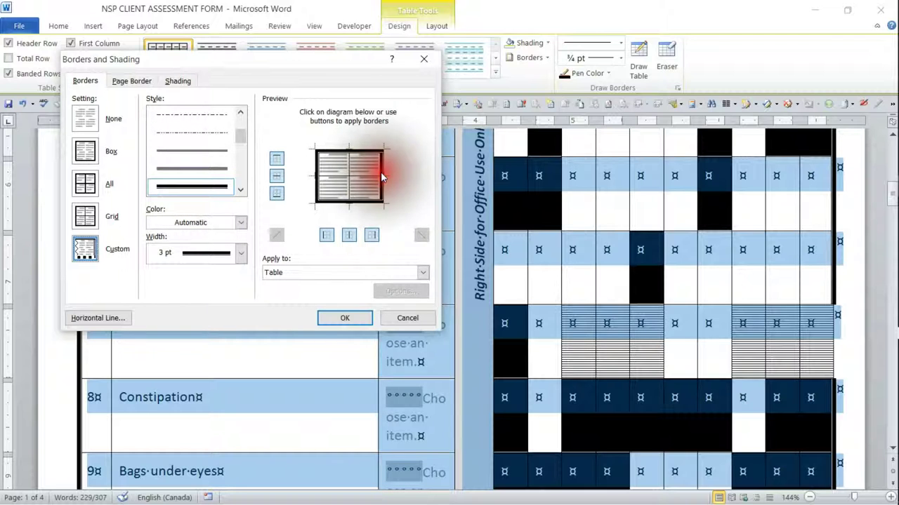
{"action": "left_click", "coordinate": [343, 316]}
{"action": "left_click", "coordinate": [647, 407]}
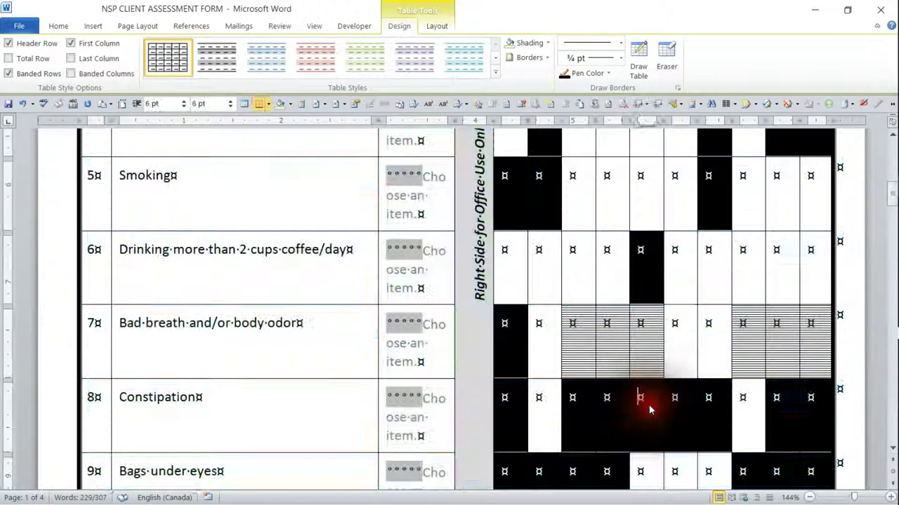
{"action": "scroll", "coordinate": [734, 347], "scroll_direction": "down", "scroll_amount": 1}
{"action": "scroll", "coordinate": [734, 348], "scroll_direction": "down", "scroll_amount": 1}
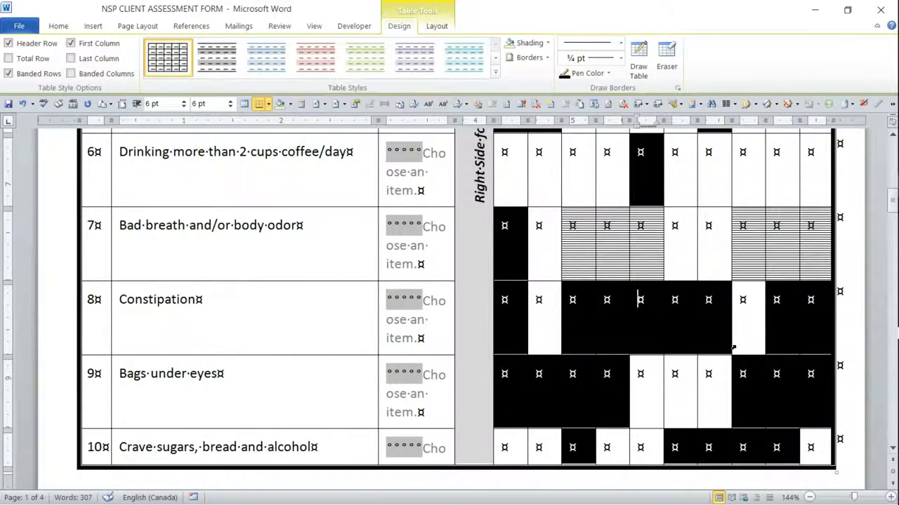
{"action": "scroll", "coordinate": [734, 348], "scroll_direction": "up", "scroll_amount": 8}
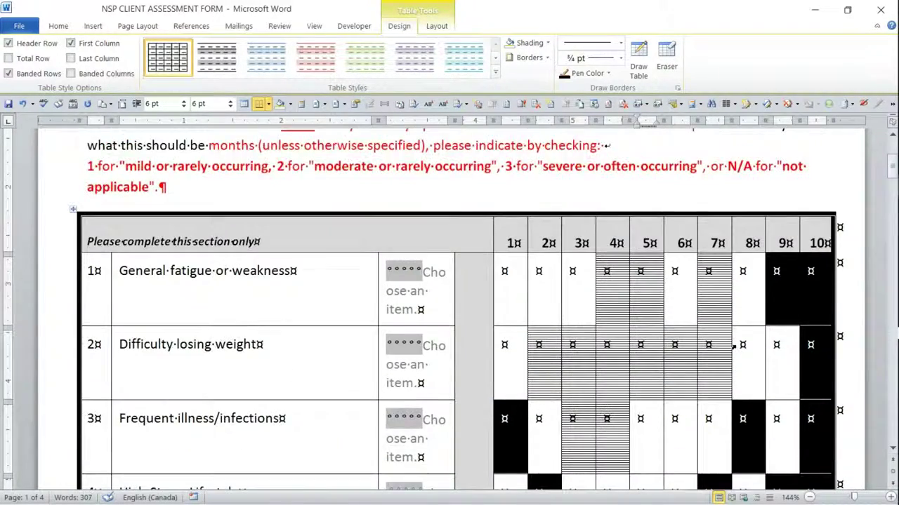
{"action": "scroll", "coordinate": [734, 345], "scroll_direction": "down", "scroll_amount": 3}
{"action": "scroll", "coordinate": [733, 345], "scroll_direction": "up", "scroll_amount": 4}
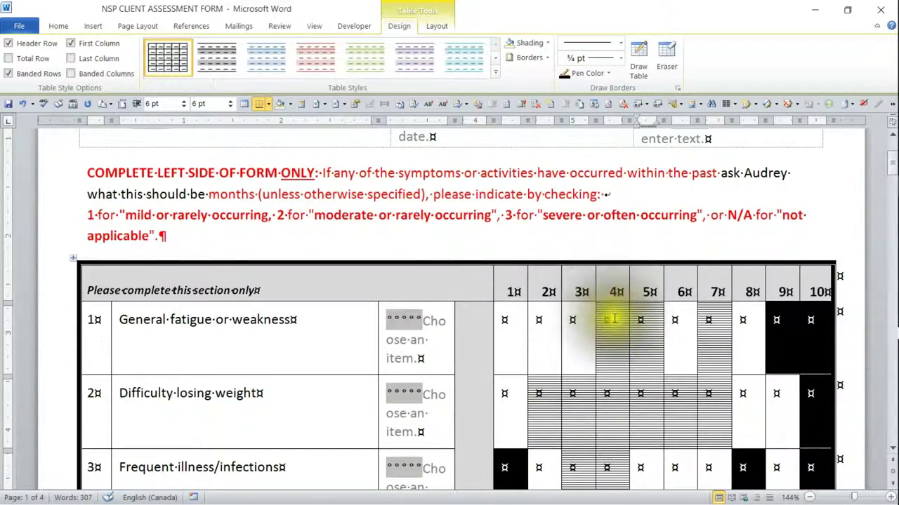
{"action": "left_click_drag", "start_coordinate": [612, 316], "coordinate": [646, 319]}
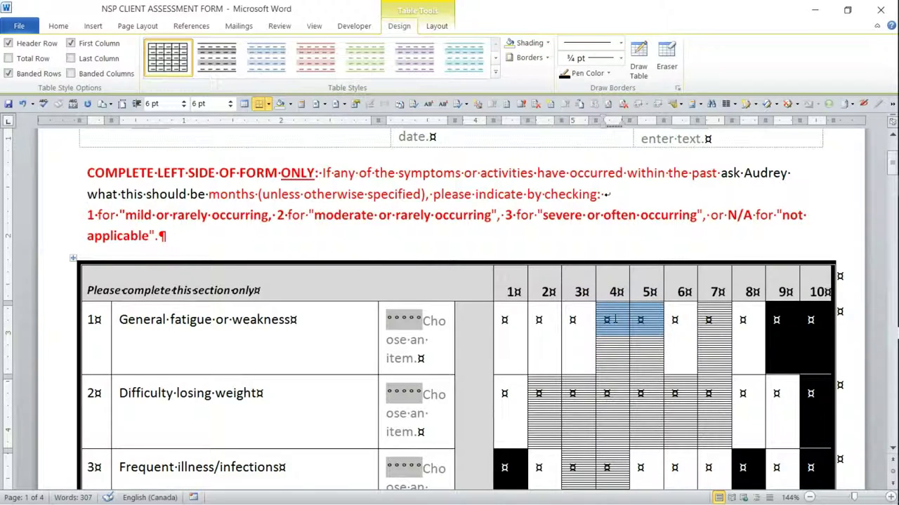
{"action": "key", "text": "shift+Down"}
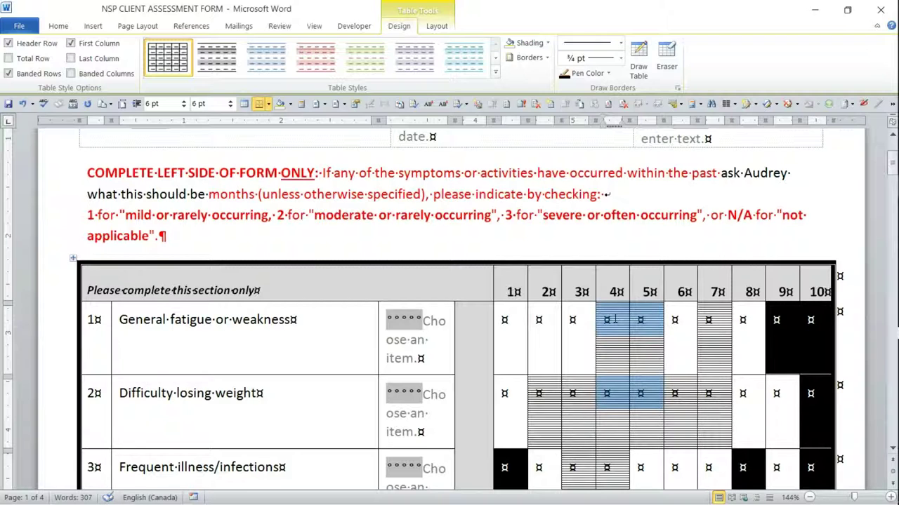
{"action": "left_click", "coordinate": [615, 319]}
- Repeat the ChangeShadeLH macro on the black cells under 9 and 10 in the General fatigue or weakness row
{"action": "key", "text": "Up"}
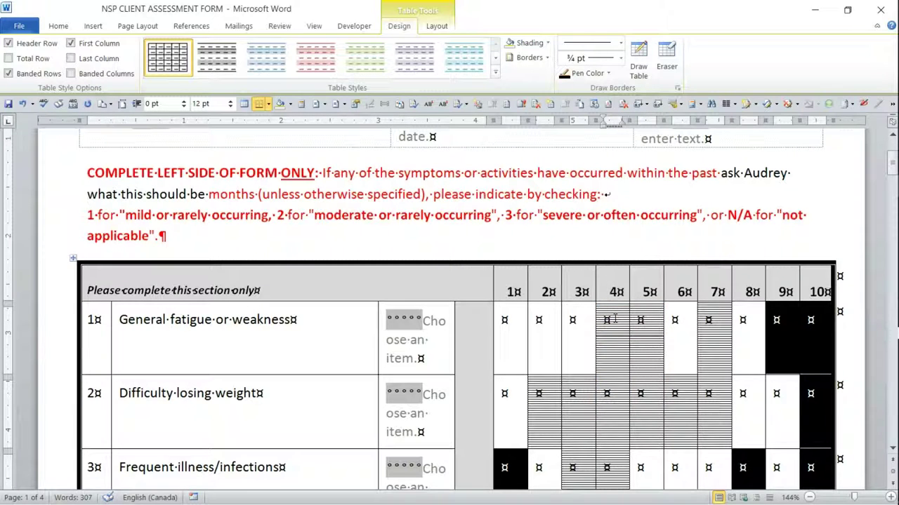
{"action": "key", "text": "Right"}
{"action": "key", "text": "Right"}
{"action": "key", "text": "Right"}
{"action": "key", "text": "Right"}
{"action": "key", "text": "Right"}
{"action": "key", "text": "Right"}
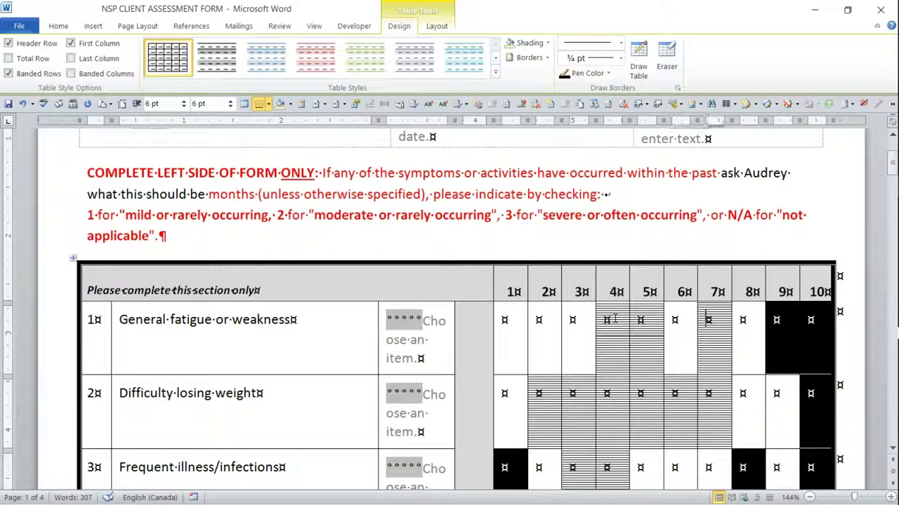
{"action": "key", "text": "Right"}
{"action": "key", "text": "Right"}
{"action": "key", "text": "Down"}
{"action": "key", "text": "shift+Right"}
{"action": "key", "text": "F4"}
- Repeat the ChangeShadeLH macro on the black cells under 10 from the Difficulty losing weight row through the High Stress Lifestyle row
{"action": "key", "text": "Down"}
{"action": "key", "text": "Down"}
{"action": "key", "text": "Right"}
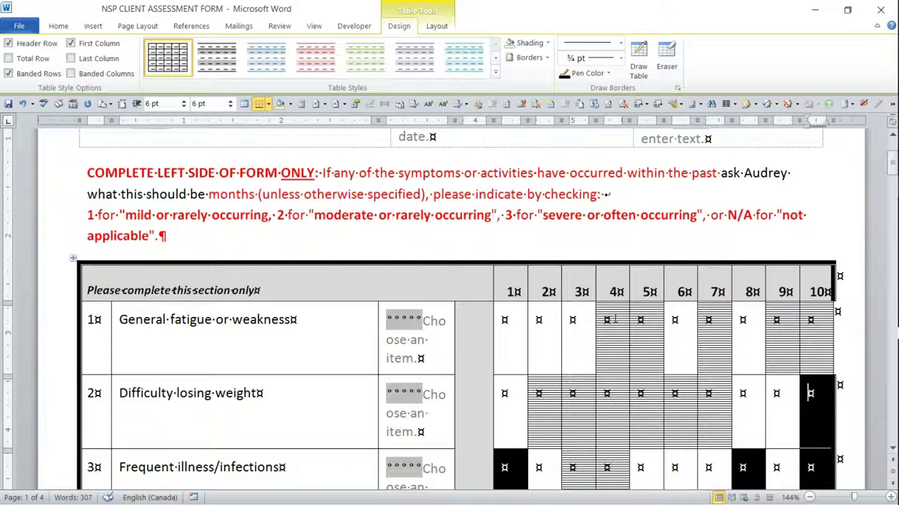
{"action": "key", "text": "shift+Down"}
{"action": "scroll", "coordinate": [681, 353], "scroll_direction": "down", "scroll_amount": 3}
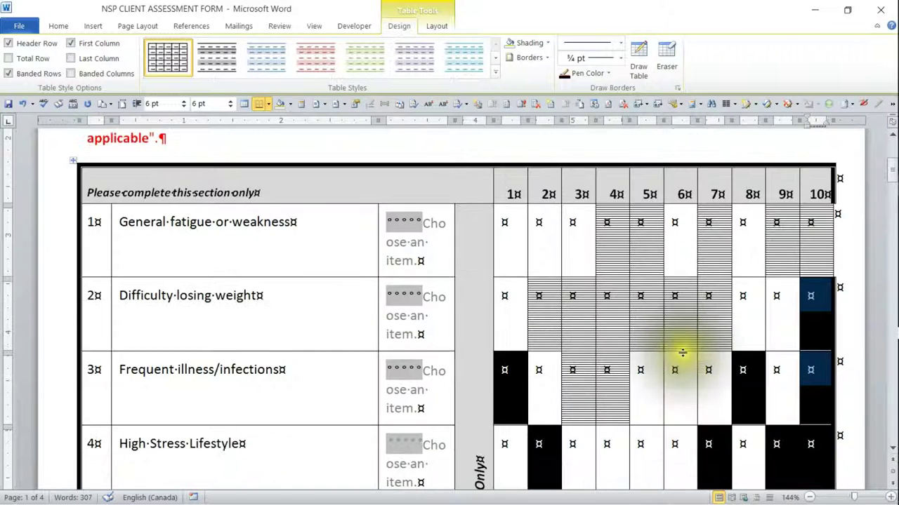
{"action": "key", "text": "shift+Down"}
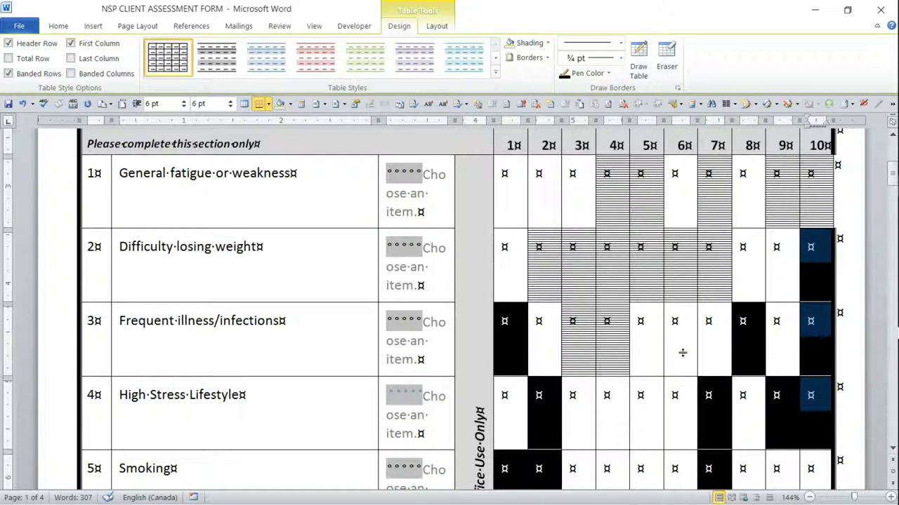
{"action": "key", "text": "F4"}
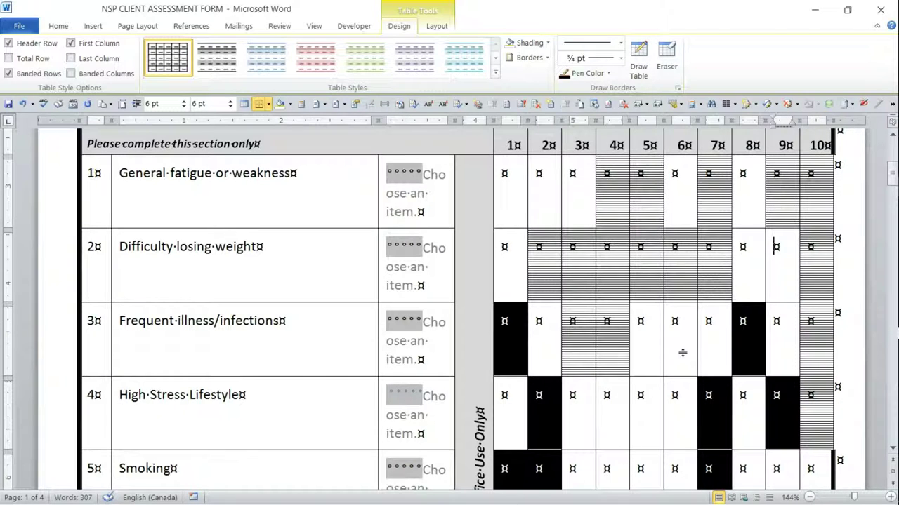
- Repeat the shading macro on the black cells under 9 in the High Stress Lifestyle row and under 8 in the Frequent illness/infections row
{"action": "key", "text": "shift+Right"}
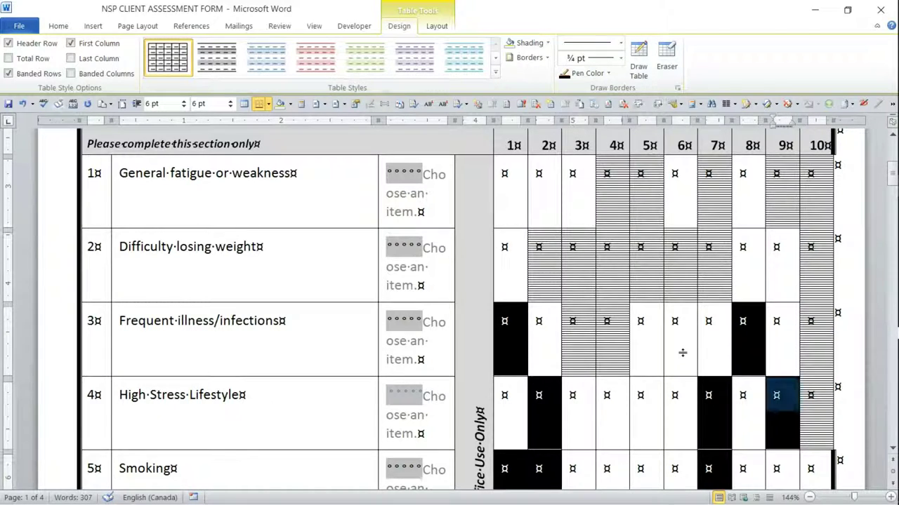
{"action": "key", "text": "F4"}
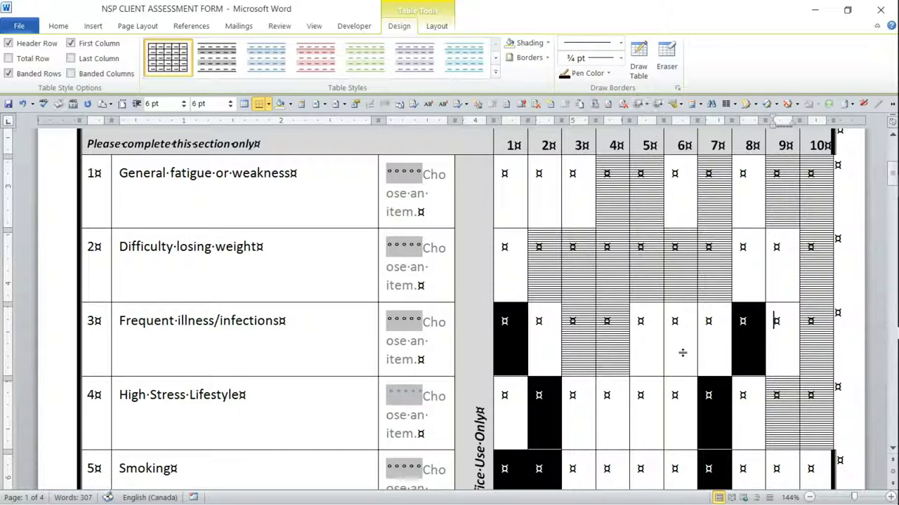
{"action": "key", "text": "shift+Right"}
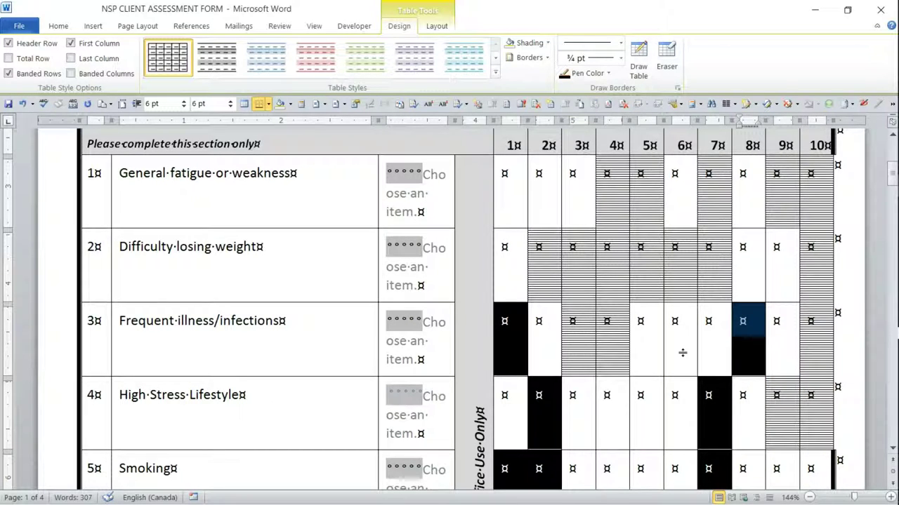
{"action": "key", "text": "F4"}
{"action": "left_click", "coordinate": [681, 352]}
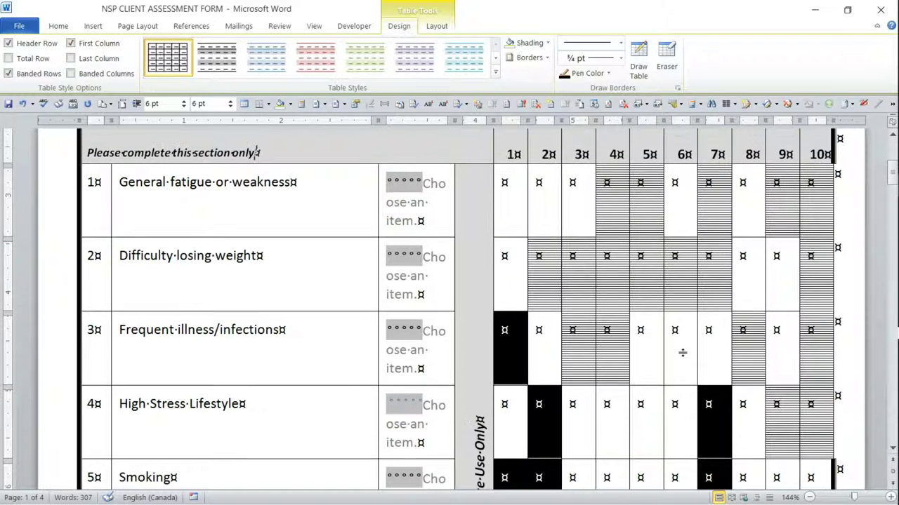
- Repeat the shading macro on the black cell under 1 in the Frequent illness/infections row
{"action": "scroll", "coordinate": [682, 353], "scroll_direction": "down", "scroll_amount": 3}
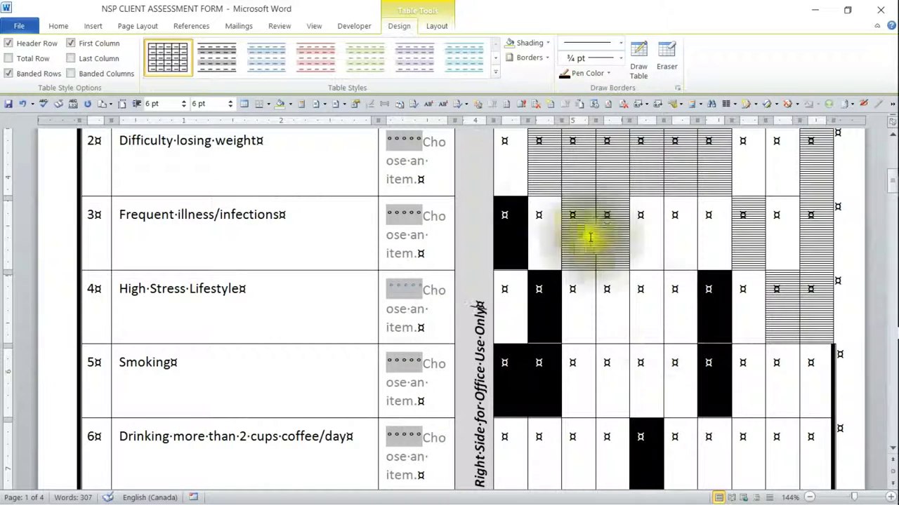
{"action": "left_click", "coordinate": [502, 212]}
{"action": "key", "text": "shift+Right"}
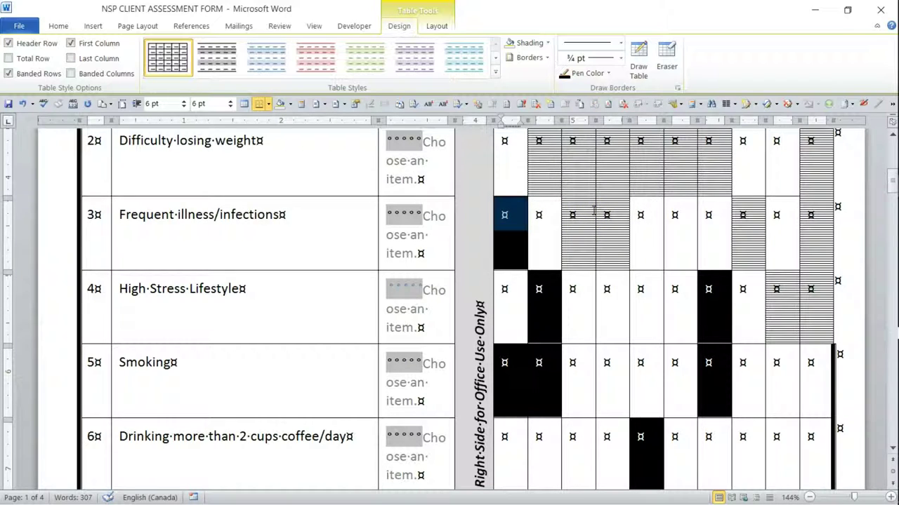
{"action": "key", "text": "ctrl+z"}
{"action": "key", "text": "F4"}
- Repeat the shading macro on the black cells under 2 in the High Stress Lifestyle and Smoking rows
{"action": "key", "text": "Down"}
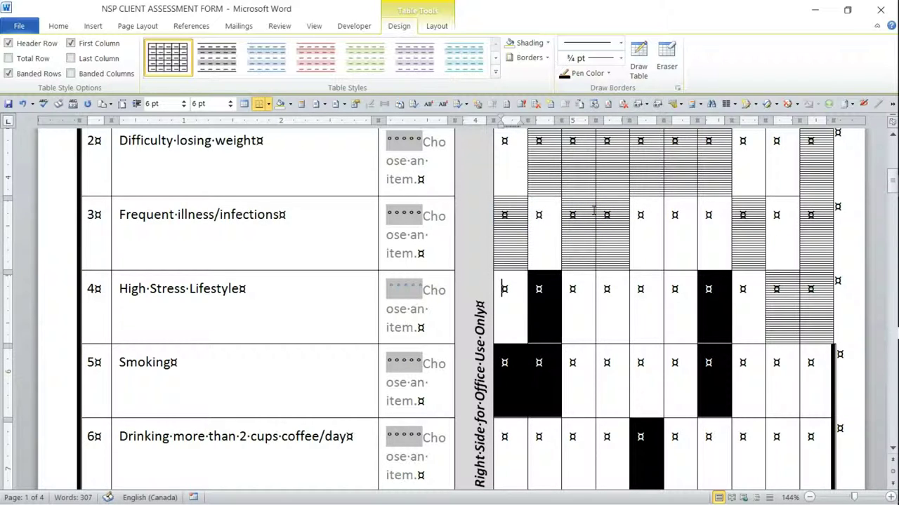
{"action": "key", "text": "Up"}
{"action": "key", "text": "Right"}
{"action": "key", "text": "shift+Down"}
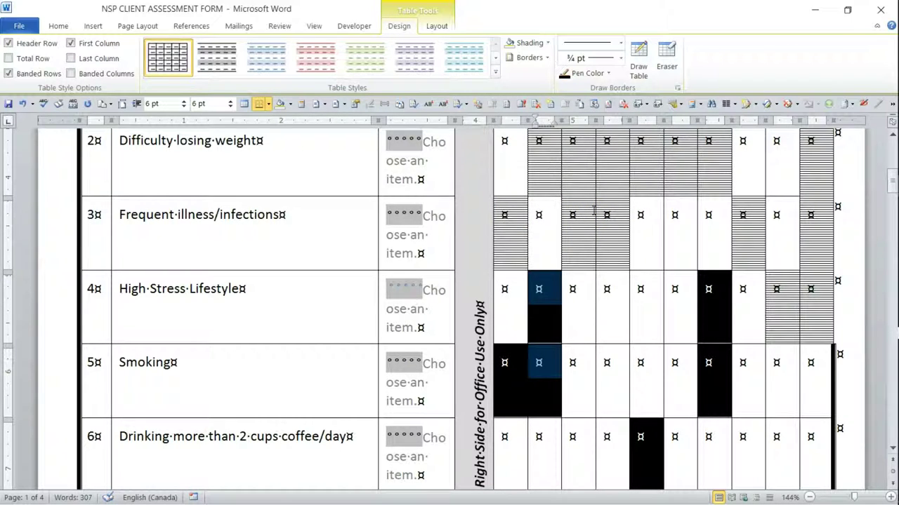
{"action": "key", "text": "F4"}
- Repeat the shading macro on the black cell under 1 in the Smoking row
{"action": "key", "text": "Left"}
{"action": "key", "text": "Left"}
{"action": "key", "text": "shift+Right"}
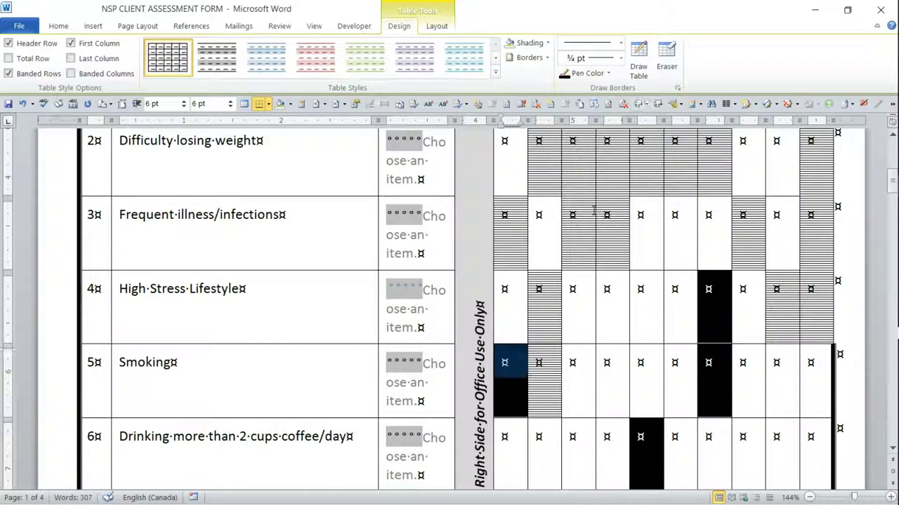
{"action": "key", "text": "F4"}
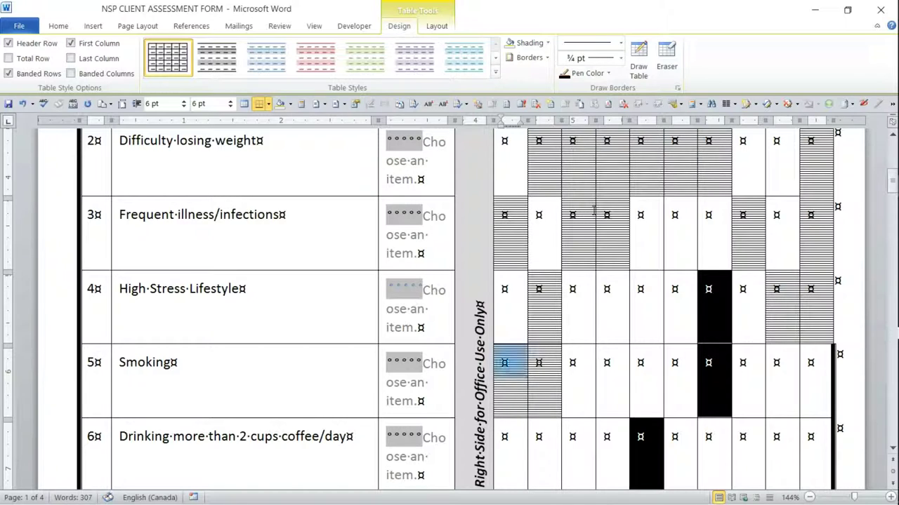
- Repeat the shading macro on the black cells under 7 in the High Stress Lifestyle and Smoking rows and under 5 in the coffee row
{"action": "left_click", "coordinate": [714, 298]}
{"action": "key", "text": "shift+Down"}
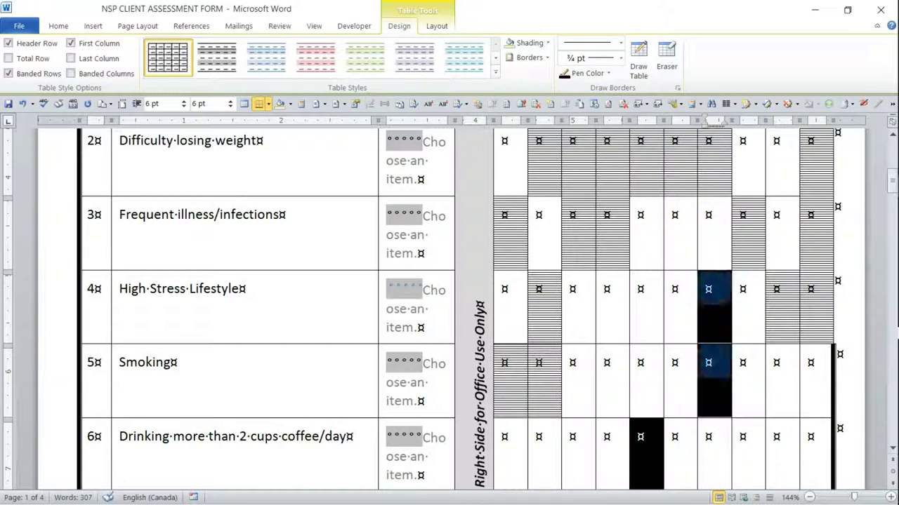
{"action": "key", "text": "F4"}
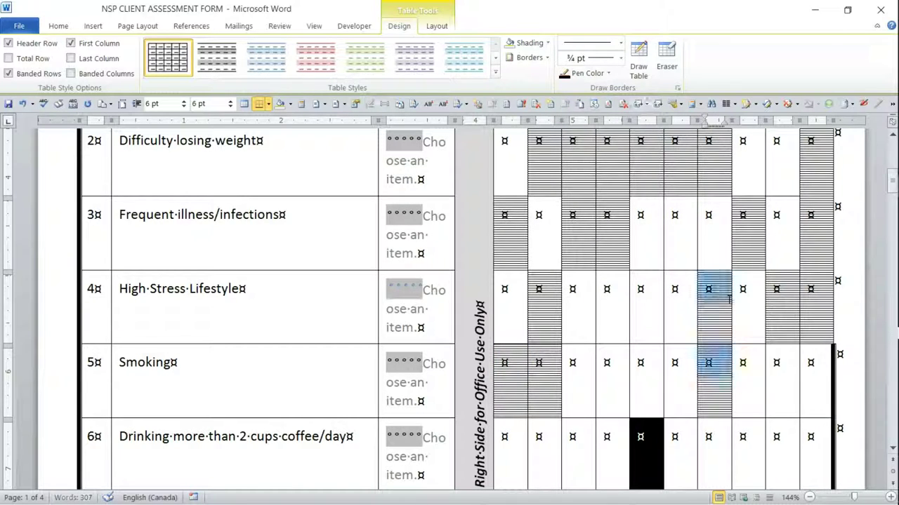
{"action": "scroll", "coordinate": [730, 300], "scroll_direction": "down", "scroll_amount": 3}
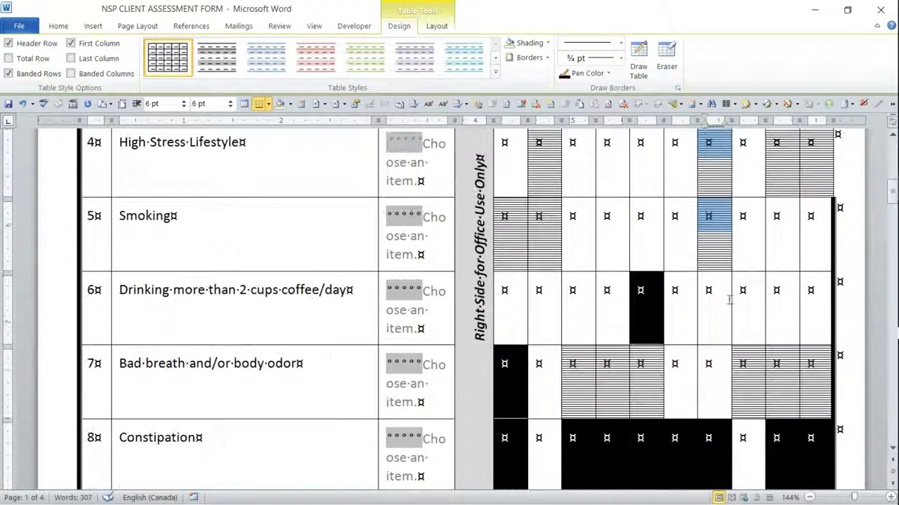
{"action": "left_click", "coordinate": [644, 299]}
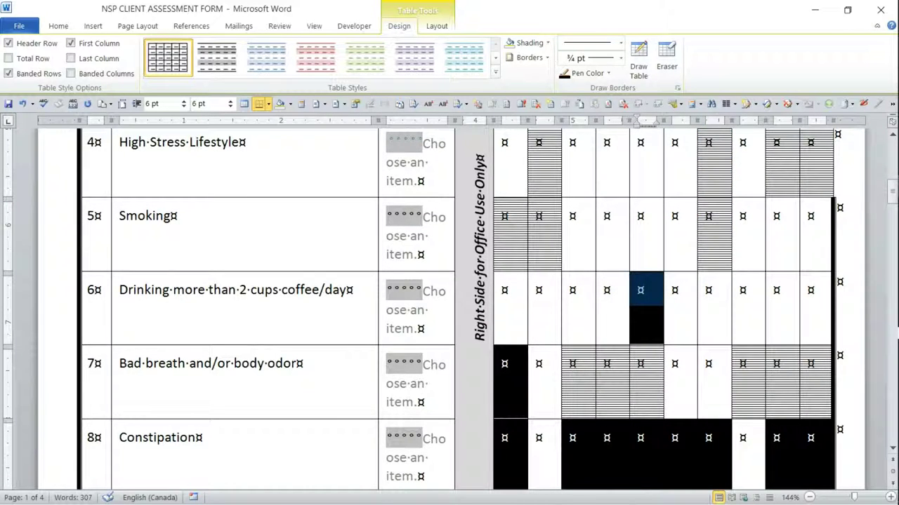
{"action": "key", "text": "F4"}
{"action": "left_click", "coordinate": [646, 283]}
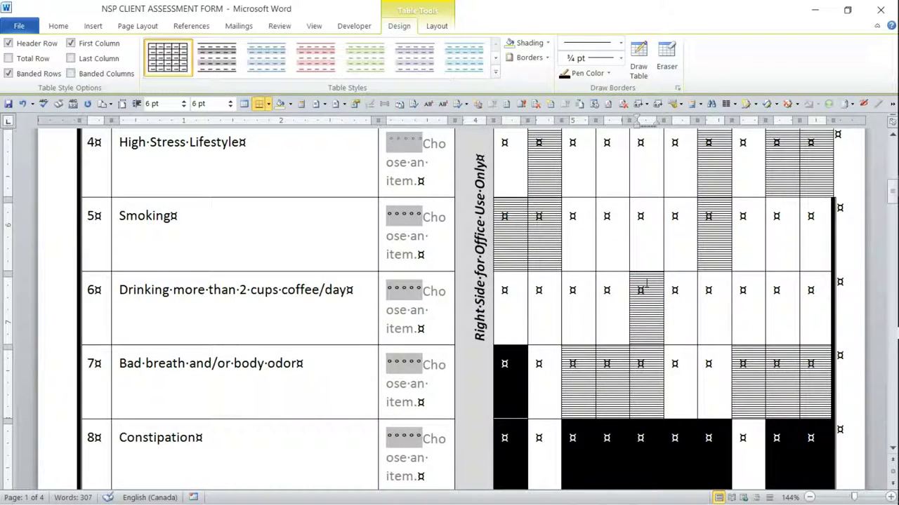
- Repeat the shading macro on the Constipation cells under 3 to 7 and on the cells under 1 in rows 7 to 9
{"action": "left_click_drag", "start_coordinate": [577, 438], "coordinate": [713, 438]}
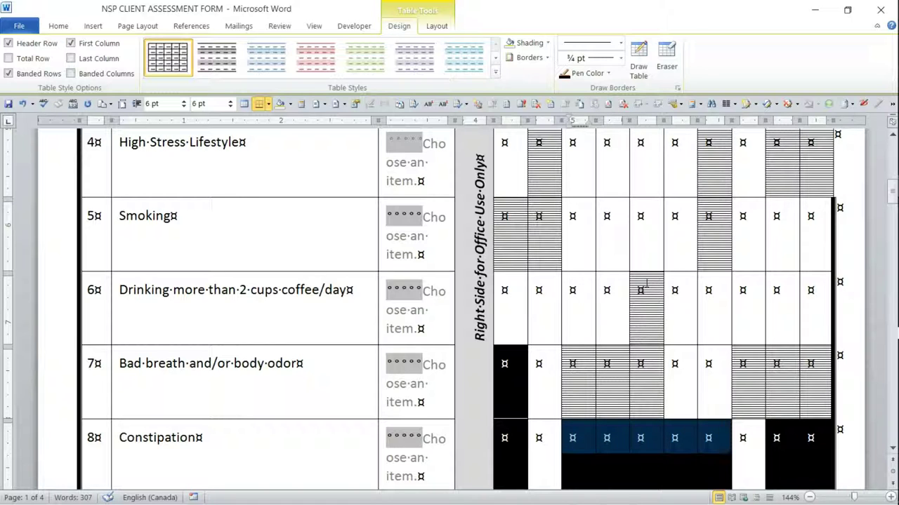
{"action": "key", "text": "F4"}
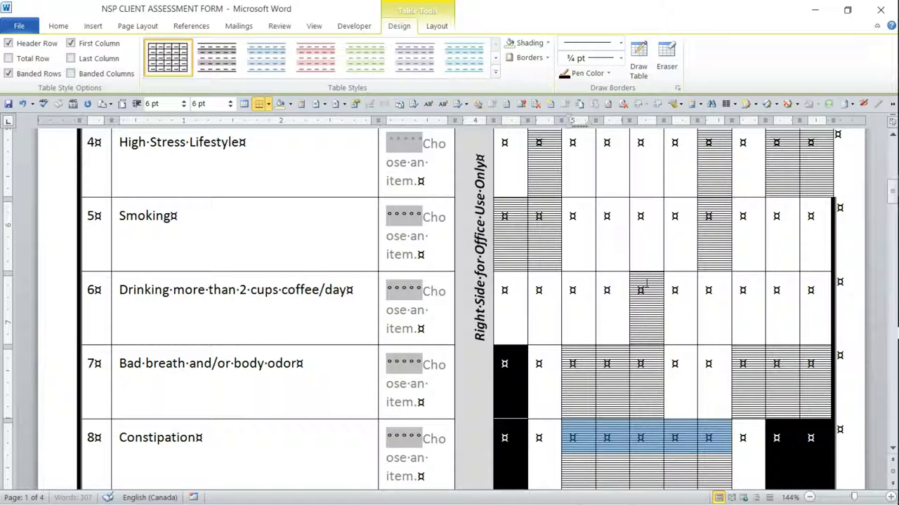
{"action": "scroll", "coordinate": [646, 283], "scroll_direction": "down", "scroll_amount": 3}
{"action": "left_click", "coordinate": [528, 267]}
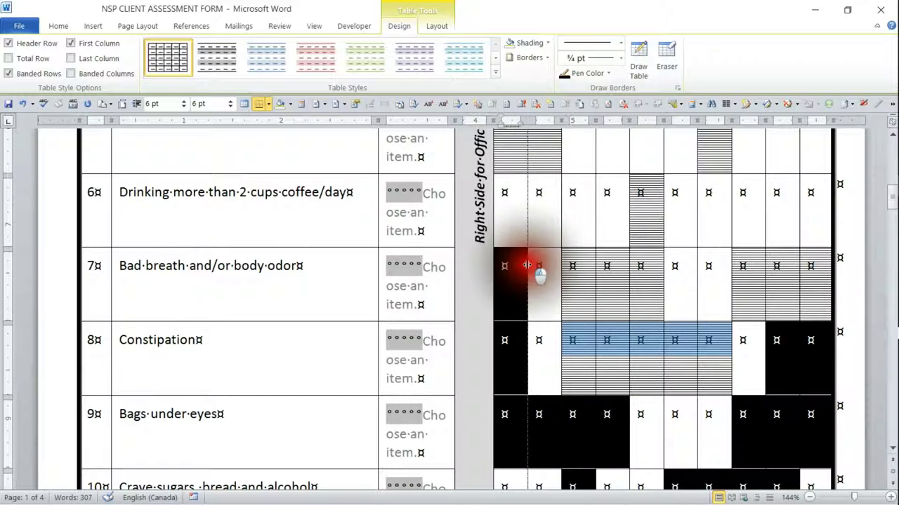
{"action": "left_click_drag", "start_coordinate": [511, 266], "coordinate": [511, 421]}
{"action": "key", "text": "F4"}
- Repeat the shading macro on the black cells under 2 to 4 in the Bags under eyes row
{"action": "left_click", "coordinate": [523, 267]}
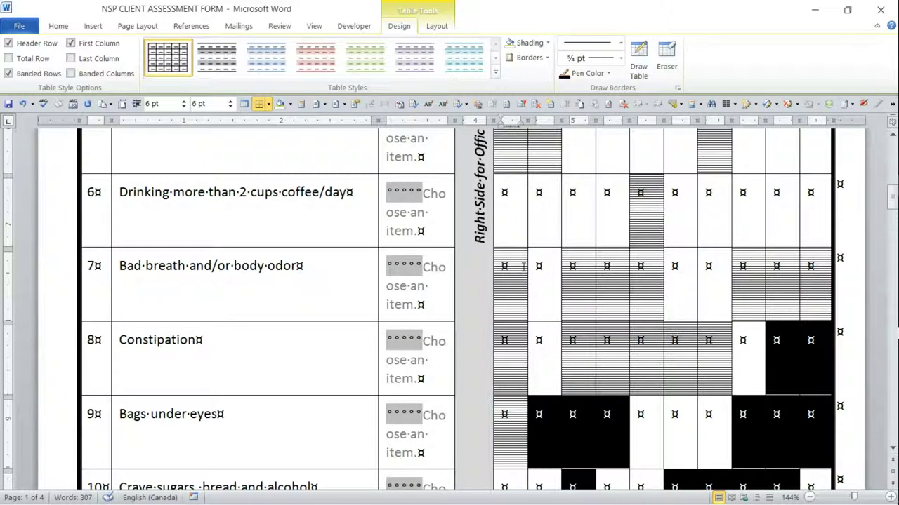
{"action": "key", "text": "shift+Down"}
{"action": "key", "text": "shift+Down"}
{"action": "key", "text": "Down"}
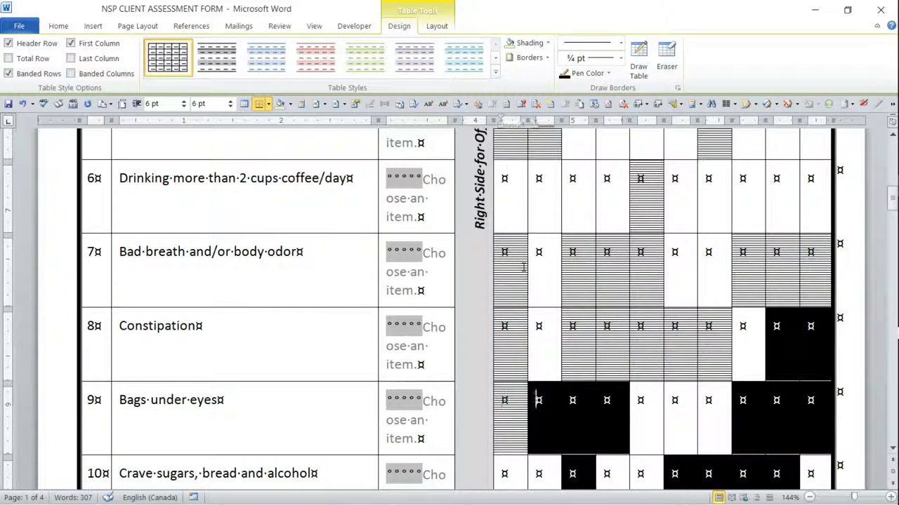
{"action": "key", "text": "shift+Right"}
{"action": "key", "text": "shift+Right"}
{"action": "key", "text": "shift+Right"}
{"action": "key", "text": "F4"}
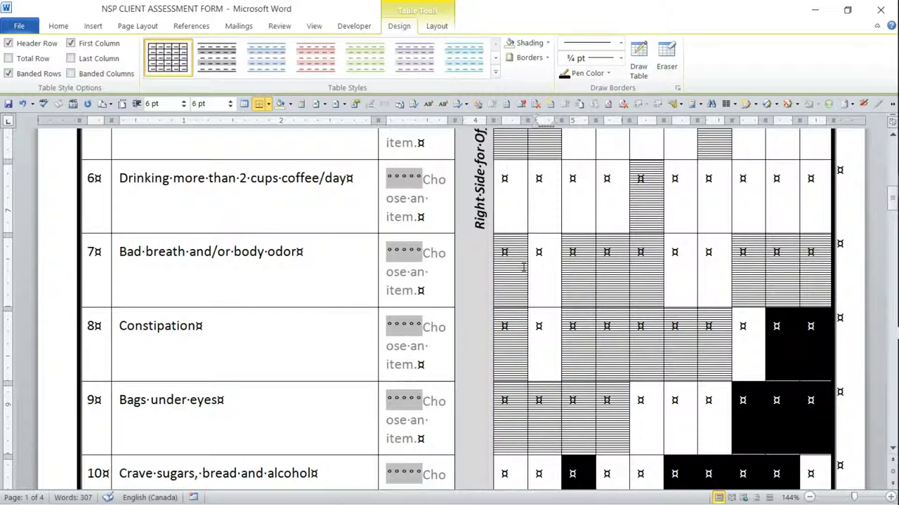
- Repeat the shading macro on the black cells under 9 and 10 in the Constipation row and under 8 to 10 in the Bags under eyes row
{"action": "left_click_drag", "start_coordinate": [769, 325], "coordinate": [810, 325]}
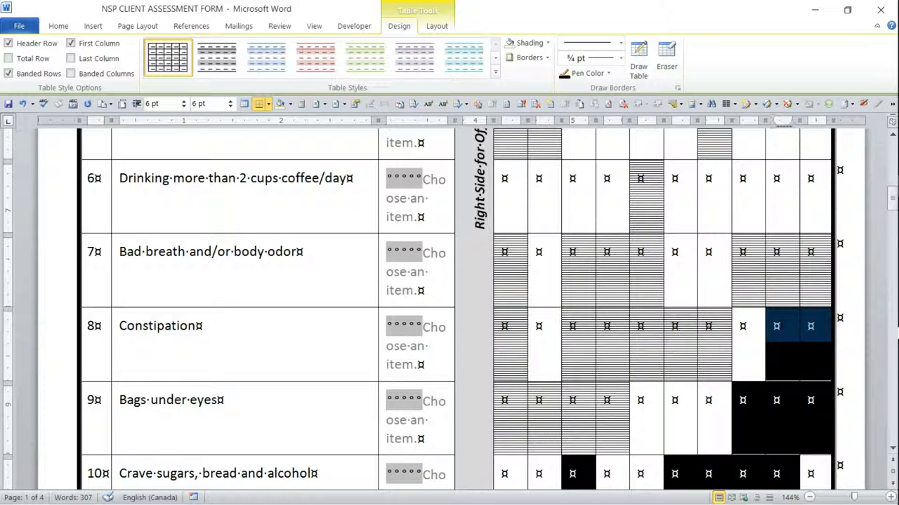
{"action": "key", "text": "F4"}
{"action": "key", "text": "Down"}
{"action": "key", "text": "shift+Right"}
{"action": "key", "text": "shift+Right"}
{"action": "key", "text": "shift+Right"}
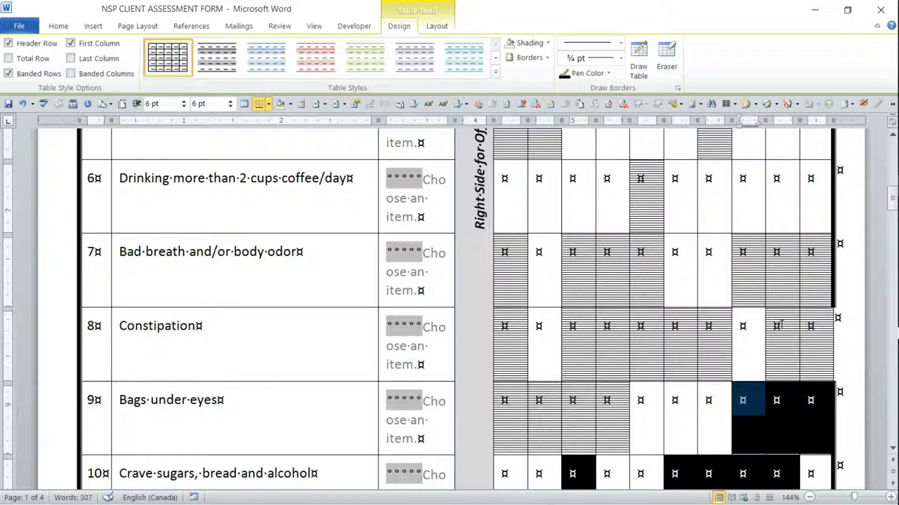
{"action": "key", "text": "F4"}
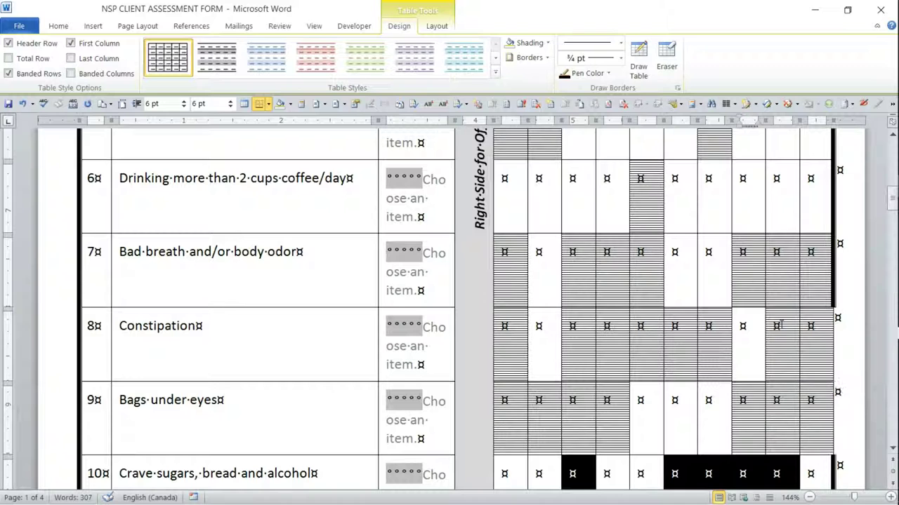
- Repeat the shading macro on the black cell under 3 in the Crave sugars, bread and alcohol row
{"action": "key", "text": "Down"}
{"action": "key", "text": "Up"}
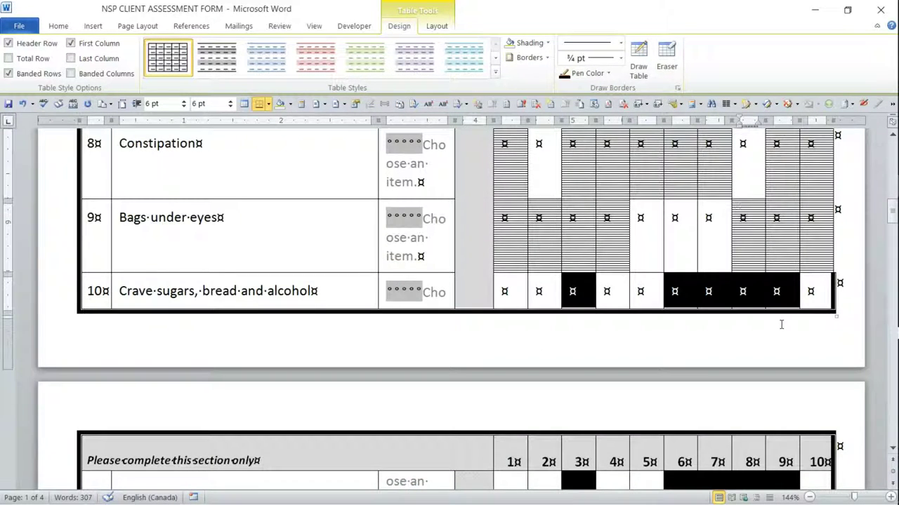
{"action": "key", "text": "Up"}
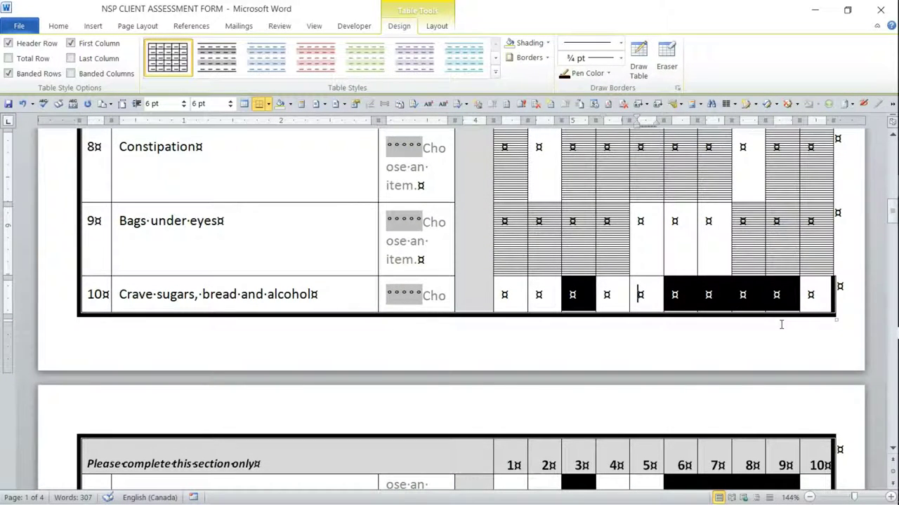
{"action": "key", "text": "shift+Right"}
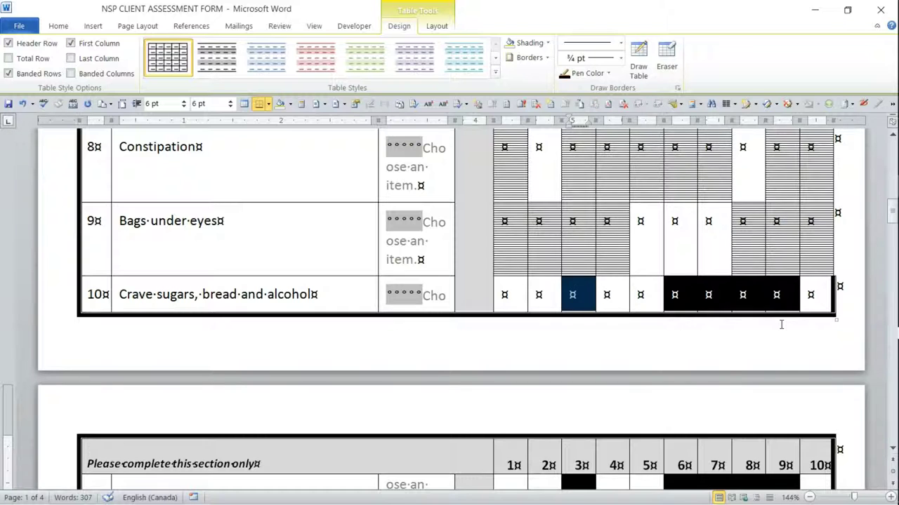
{"action": "key", "text": "F4"}
- Repeat the shading macro on the black cells under 6 to 9 in the Crave sugars, bread and alcohol row
{"action": "key", "text": "shift+Right"}
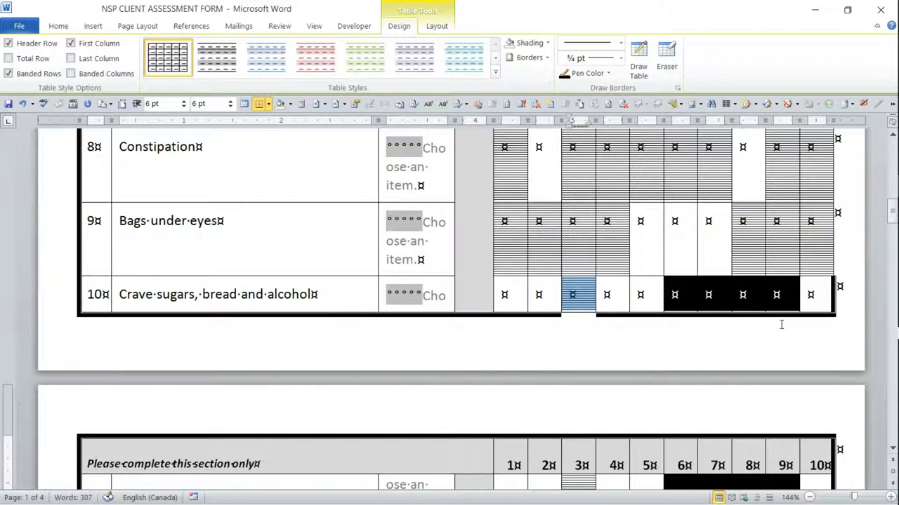
{"action": "key", "text": "shift+Tab"}
{"action": "key", "text": "shift+Tab"}
{"action": "key", "text": "shift+Tab"}
{"action": "key", "text": "shift+Tab"}
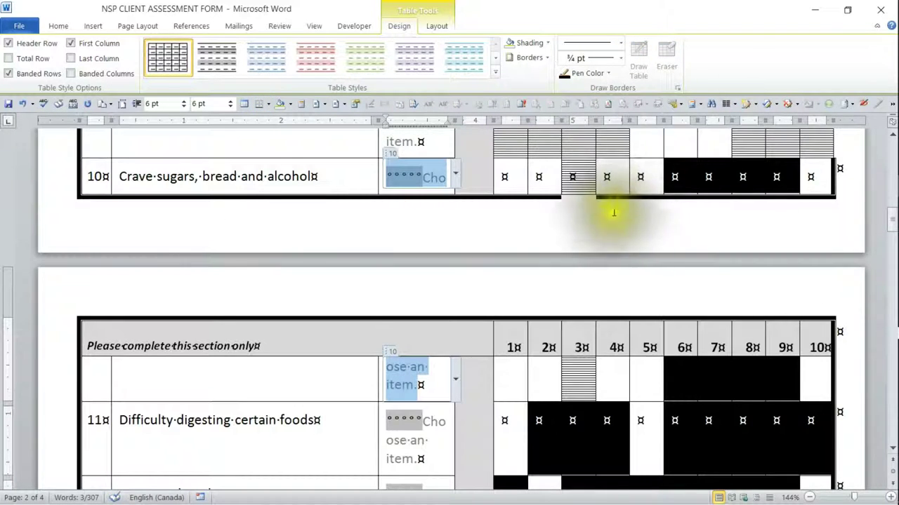
{"action": "left_click", "coordinate": [679, 181]}
{"action": "key", "text": "shift+Right"}
{"action": "key", "text": "shift+Right"}
{"action": "key", "text": "shift+Right"}
{"action": "key", "text": "shift+Right"}
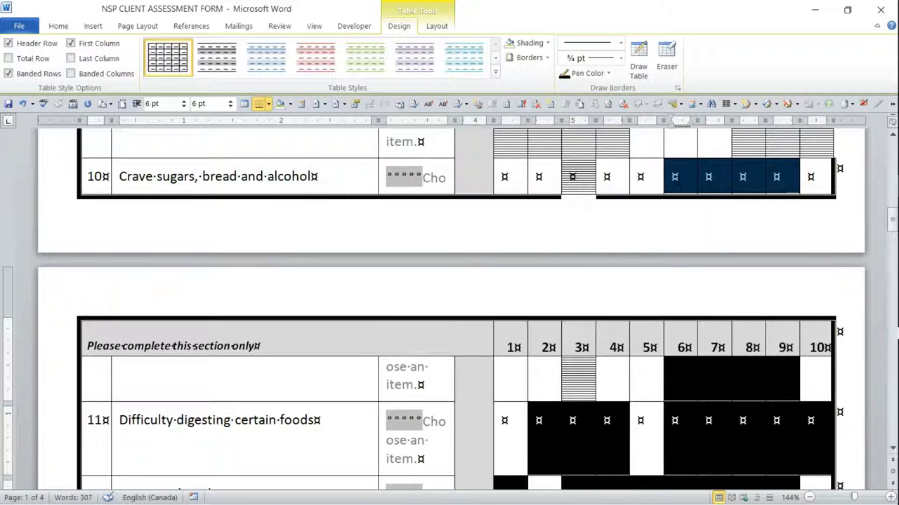
{"action": "key", "text": "F4"}
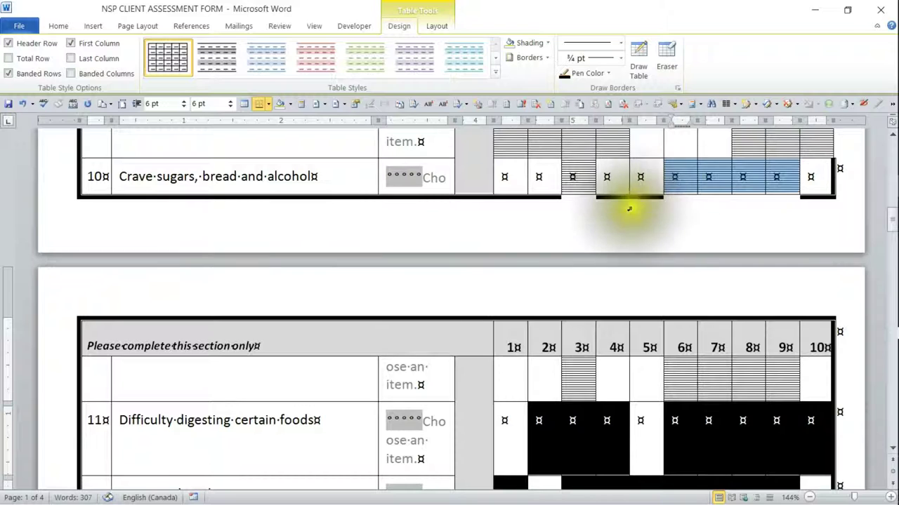
- Repeat the shading macro on the black cells under 2 to 4 in the Difficulty digesting certain foods row
{"action": "scroll", "coordinate": [611, 193], "scroll_direction": "down", "scroll_amount": 3}
{"action": "left_click_drag", "start_coordinate": [563, 274], "coordinate": [572, 274]}
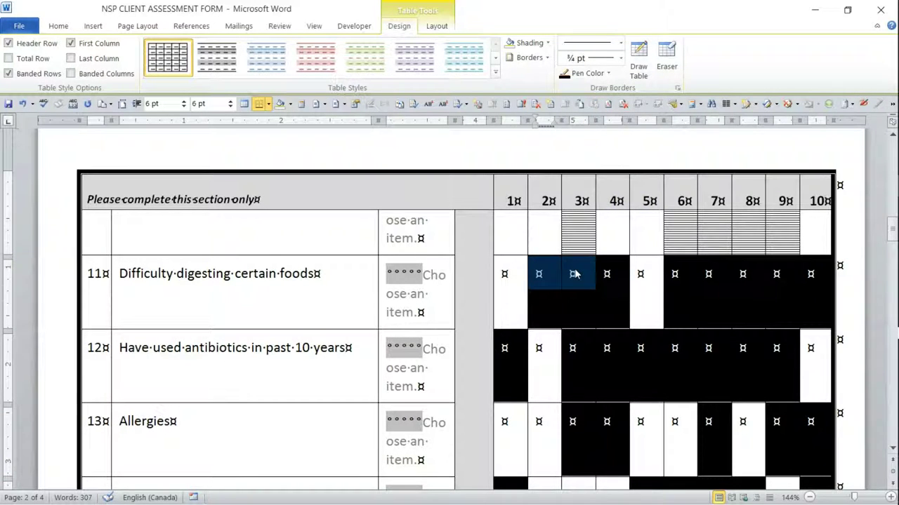
{"action": "key", "text": "shift+Right"}
{"action": "key", "text": "F4"}
- Repeat the shading macro on the black cells under 6 to 10 in the Difficulty digesting certain foods row
{"action": "key", "text": "Tab"}
{"action": "key", "text": "Tab"}
{"action": "key", "text": "Tab"}
{"action": "key", "text": "shift+Right"}
{"action": "key", "text": "shift+Right"}
{"action": "key", "text": "shift+Right"}
{"action": "key", "text": "shift+Right"}
{"action": "key", "text": "shift+Right"}
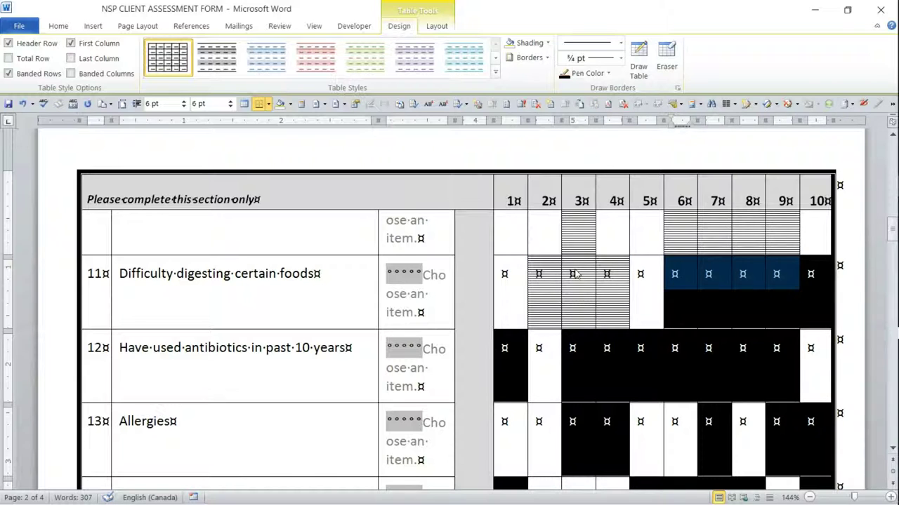
{"action": "key", "text": "F4"}
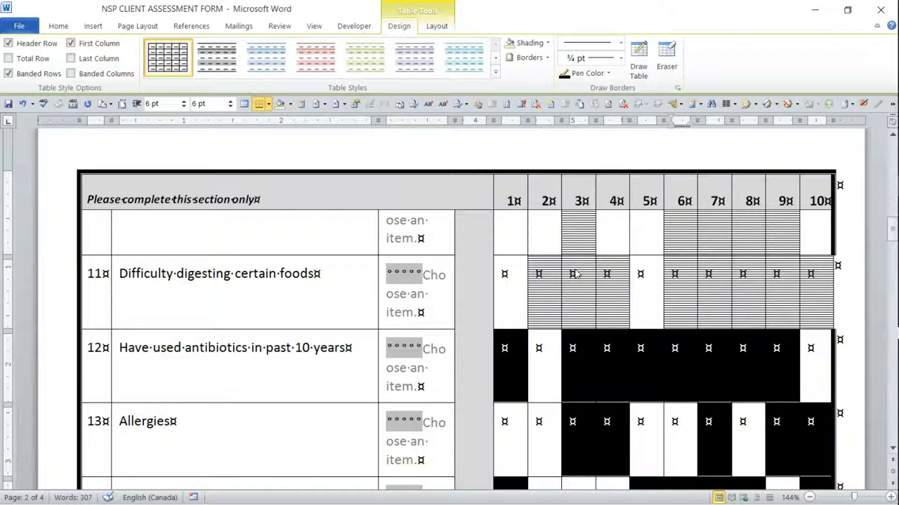
- Repeat the shading macro on the black cells under 3 to 9 in the Have used antibiotics in past 10 years row
{"action": "key", "text": "Down"}
{"action": "key", "text": "Left"}
{"action": "key", "text": "shift+Right"}
{"action": "key", "text": "shift+Right"}
{"action": "key", "text": "shift+Right"}
{"action": "key", "text": "shift+Right"}
{"action": "key", "text": "shift+Right"}
{"action": "key", "text": "shift+Right"}
{"action": "key", "text": "shift+Right"}
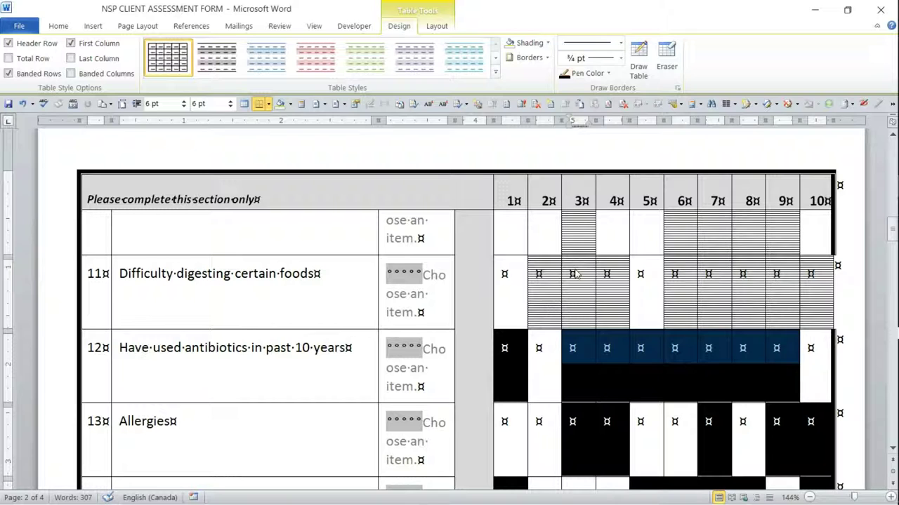
{"action": "key", "text": "F4"}
- Repeat the shading macro on the black cell under 1 in the Have used antibiotics in past 10 years row
{"action": "key", "text": "Down"}
{"action": "key", "text": "Down"}
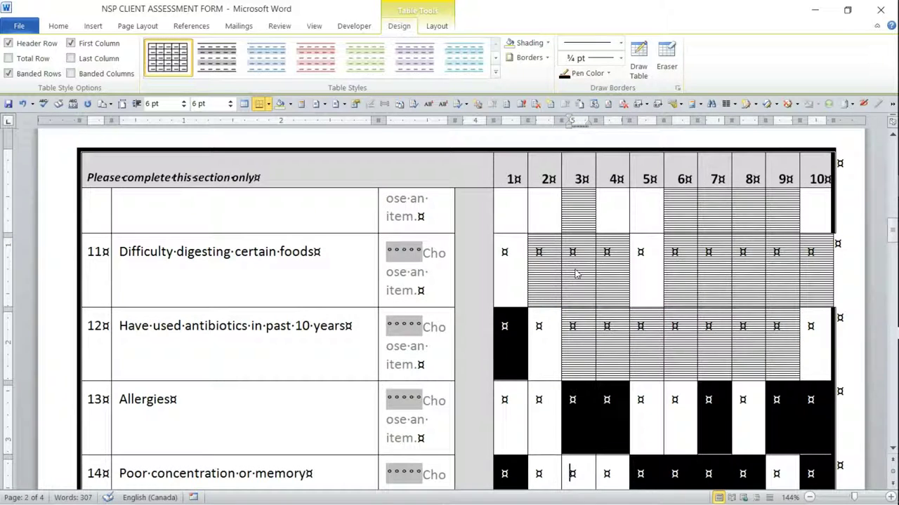
{"action": "key", "text": "shift+Tab"}
{"action": "key", "text": "shift+Tab"}
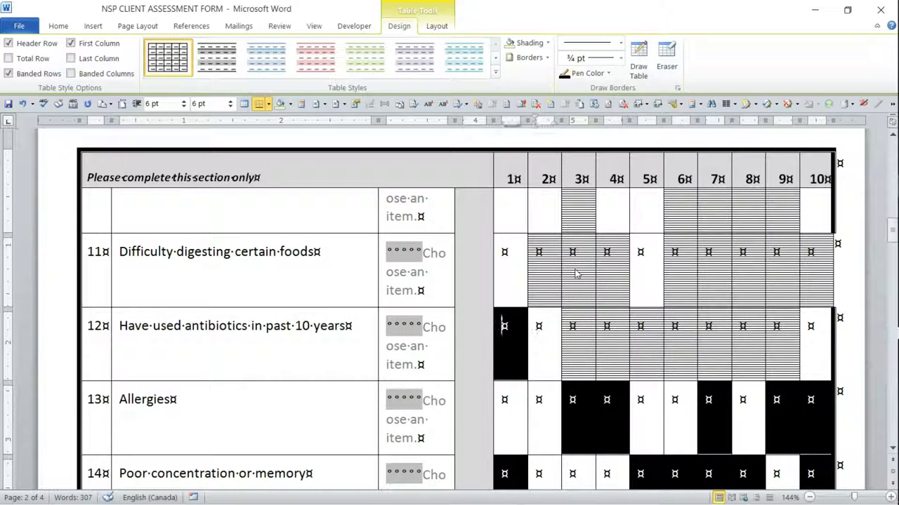
{"action": "key", "text": "F4"}
- Repeat the shading macro on the Allergies cells under 3 and 4, and move to the black cell under 7 in that row
{"action": "key", "text": "Down"}
{"action": "key", "text": "Tab"}
{"action": "key", "text": "shift+Right"}
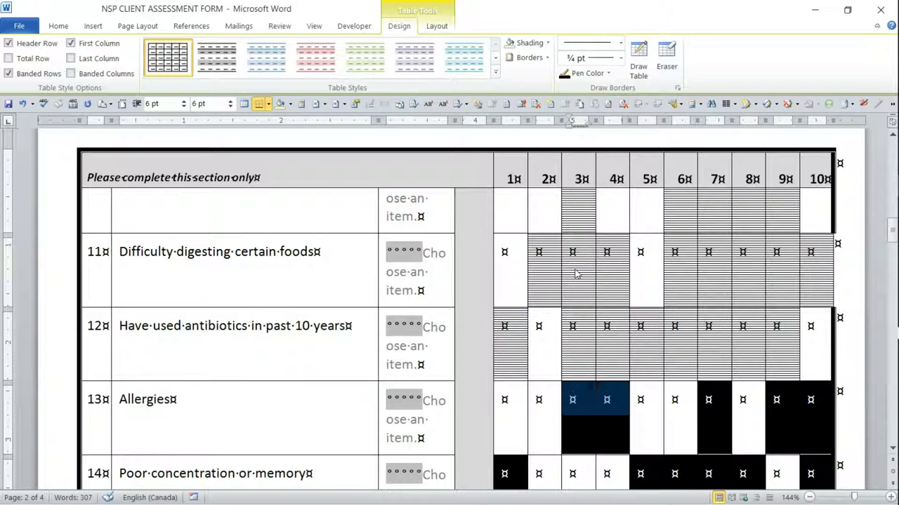
{"action": "key", "text": "F4"}
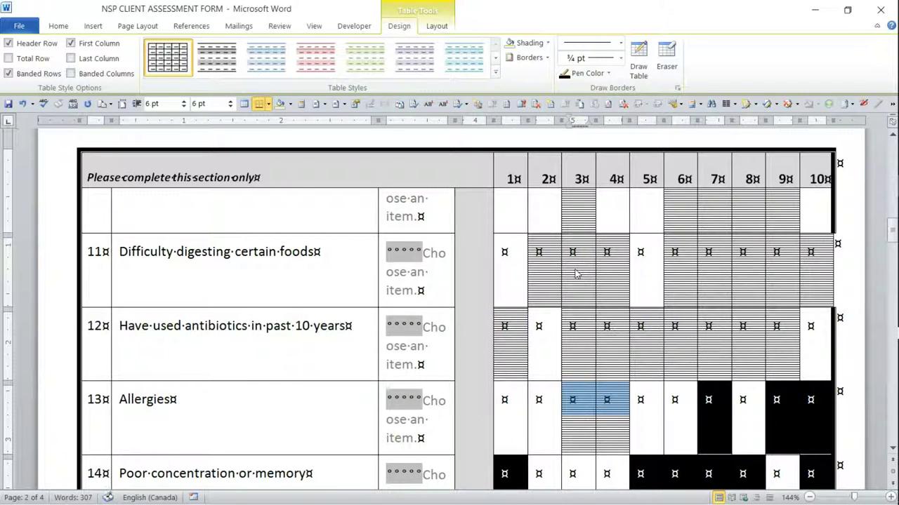
{"action": "key", "text": "Tab"}
{"action": "key", "text": "Tab"}
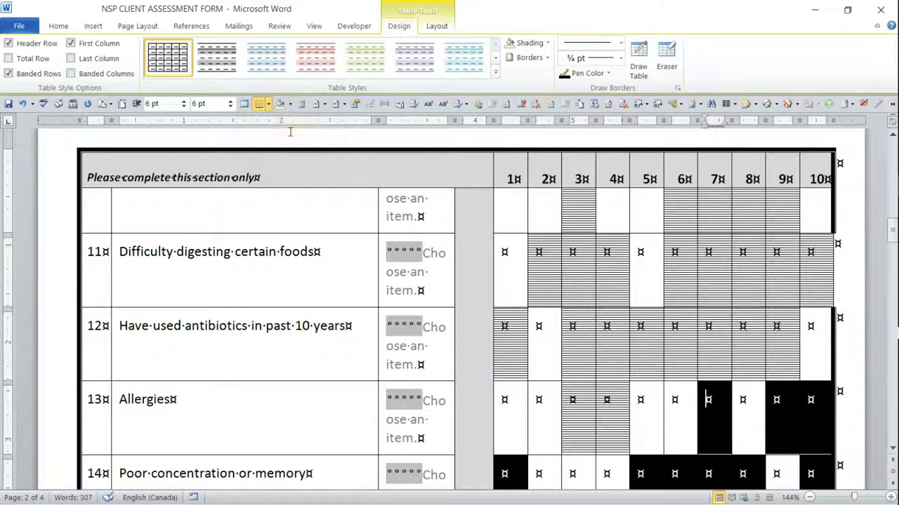
- Open Word Options and go through the categories to the Customize Ribbon page
{"action": "key", "text": "alt"}
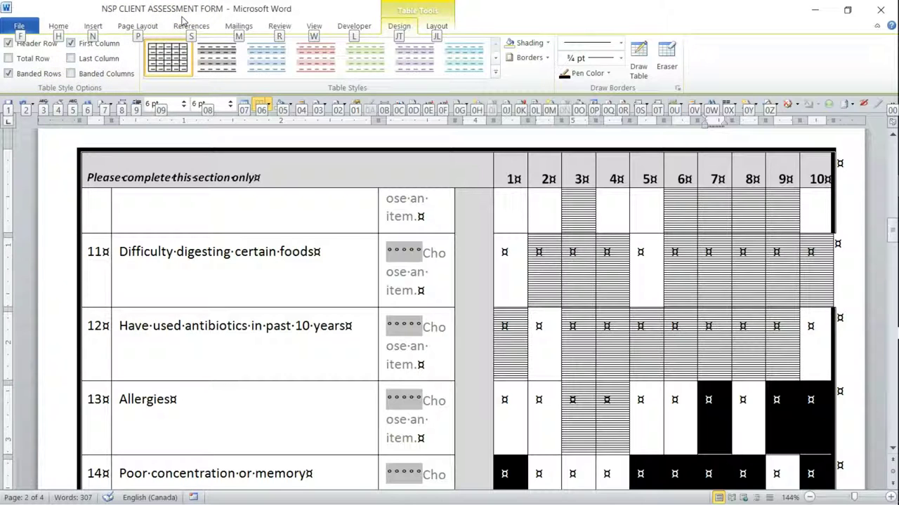
{"action": "key", "text": "f"}
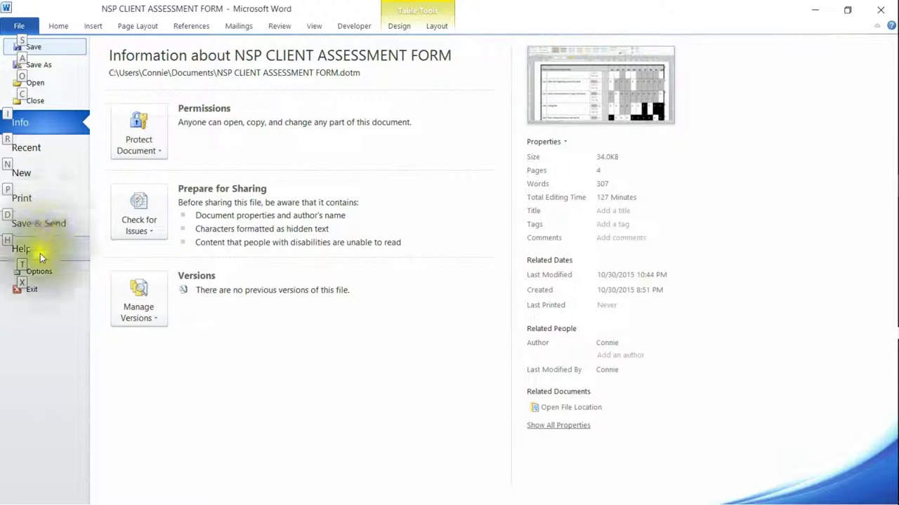
{"action": "left_click", "coordinate": [15, 273]}
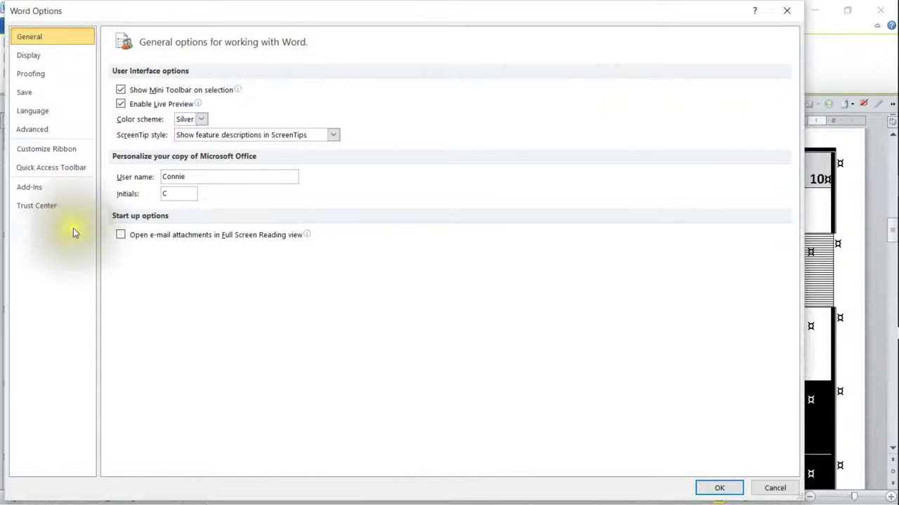
{"action": "key", "text": "Down"}
{"action": "key", "text": "Down"}
{"action": "key", "text": "Down"}
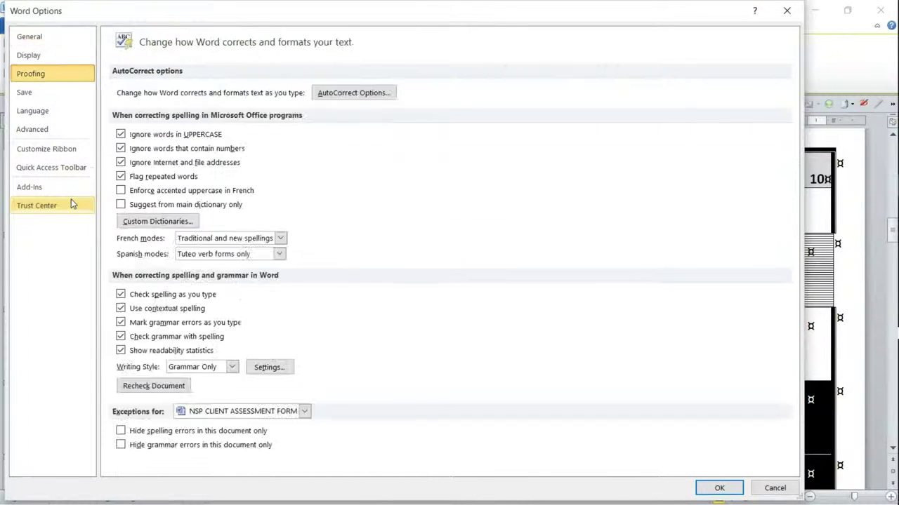
{"action": "key", "text": "Down"}
{"action": "key", "text": "Down"}
{"action": "key", "text": "Down"}
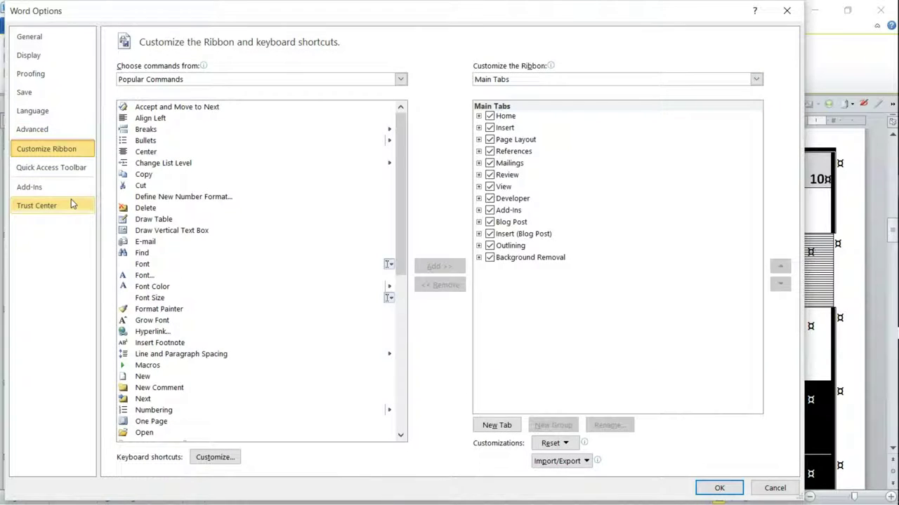
- Look at the ribbon tab sets available for customizing, down to Tool Tabs, and leave the options without changes
{"action": "key", "text": "Tab"}
{"action": "key", "text": "Tab"}
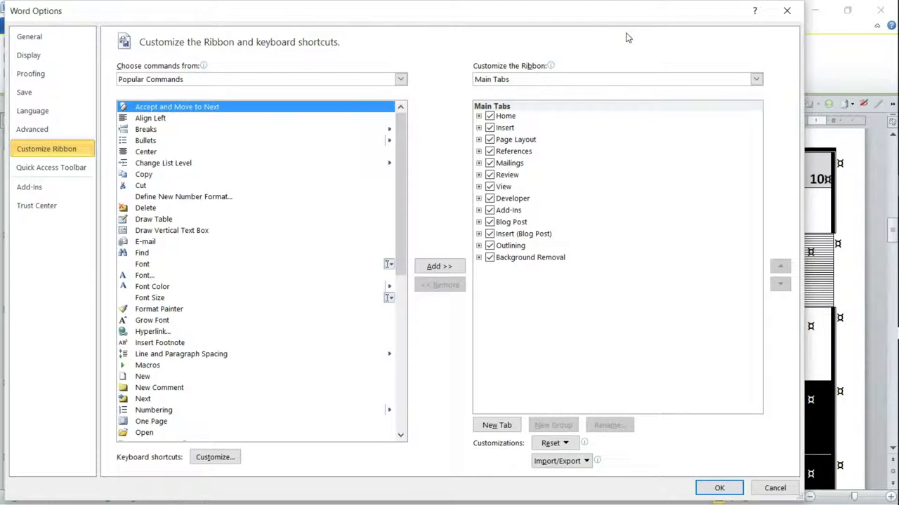
{"action": "key", "text": "Tab"}
{"action": "key", "text": "Tab"}
{"action": "key", "text": "alt+Down"}
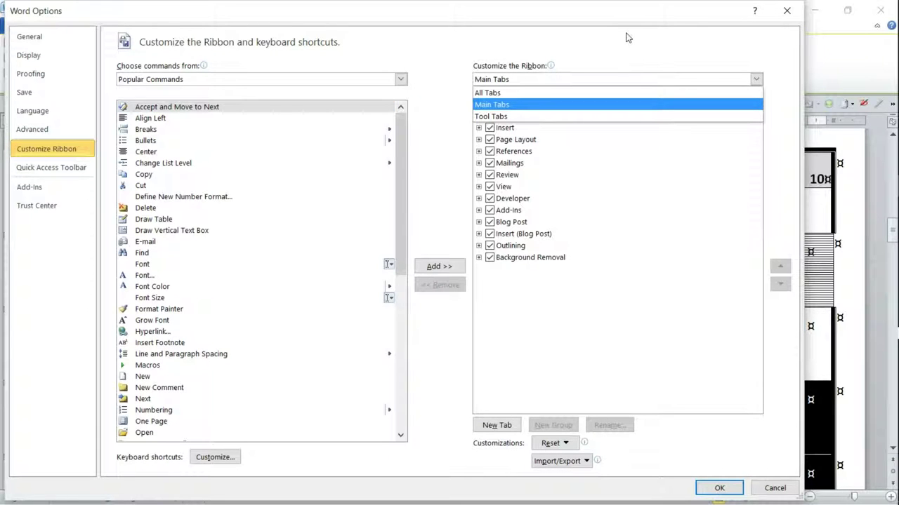
{"action": "key", "text": "Down"}
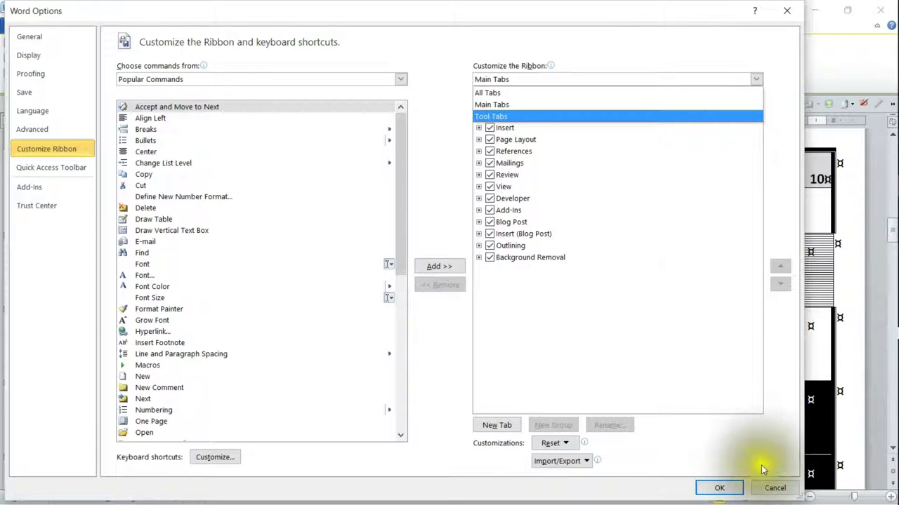
{"action": "left_click", "coordinate": [771, 488]}
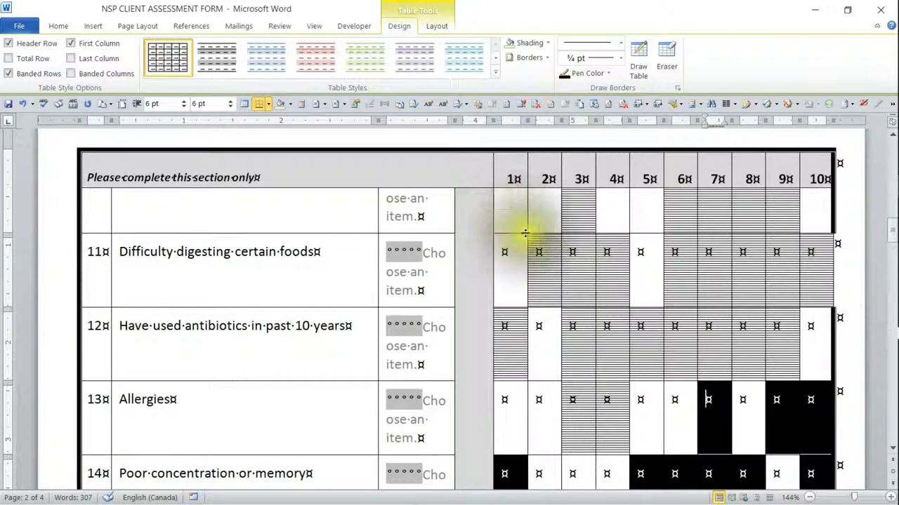
- Close the client assessment form and exit Word
{"action": "key", "text": "alt+F4"}
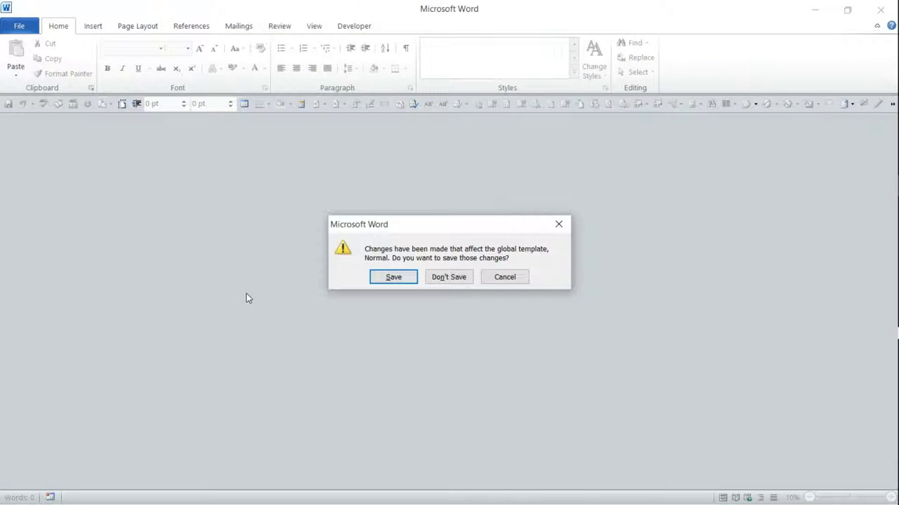